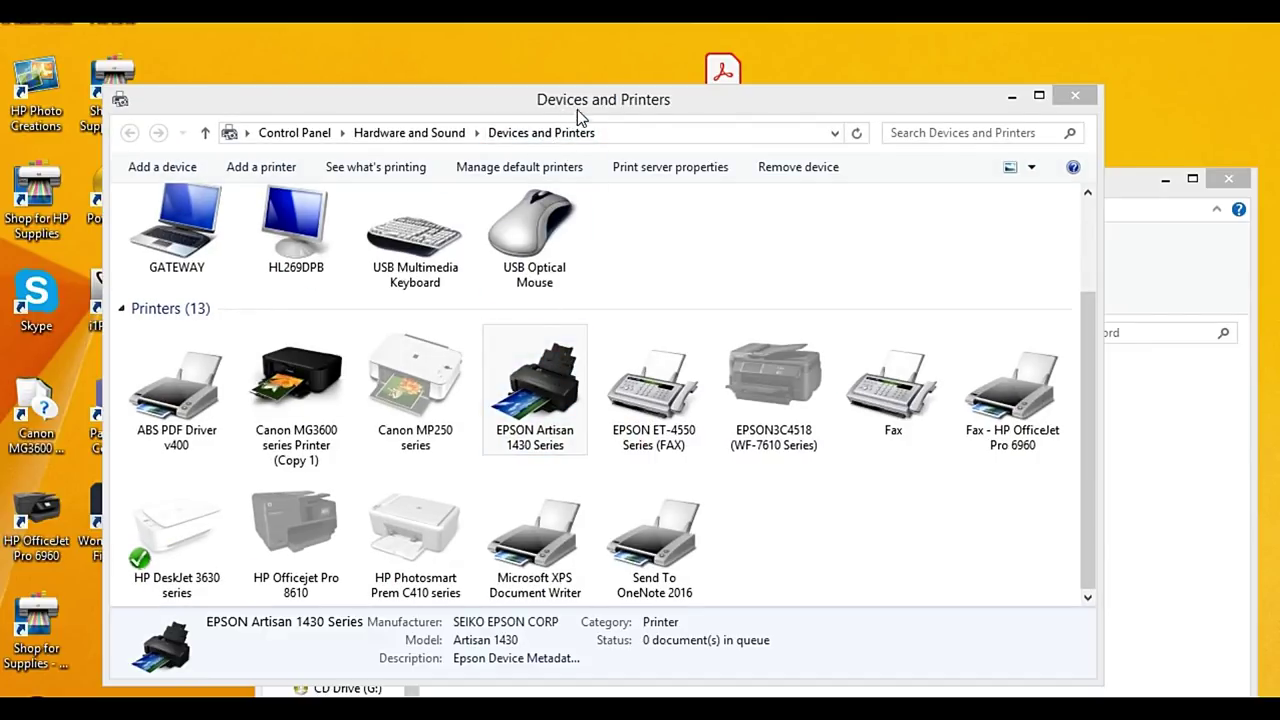
# Open the Color Management settings from the EPSON Artisan 1430 Series printer's properties
pyautogui.rightClick(547, 414)
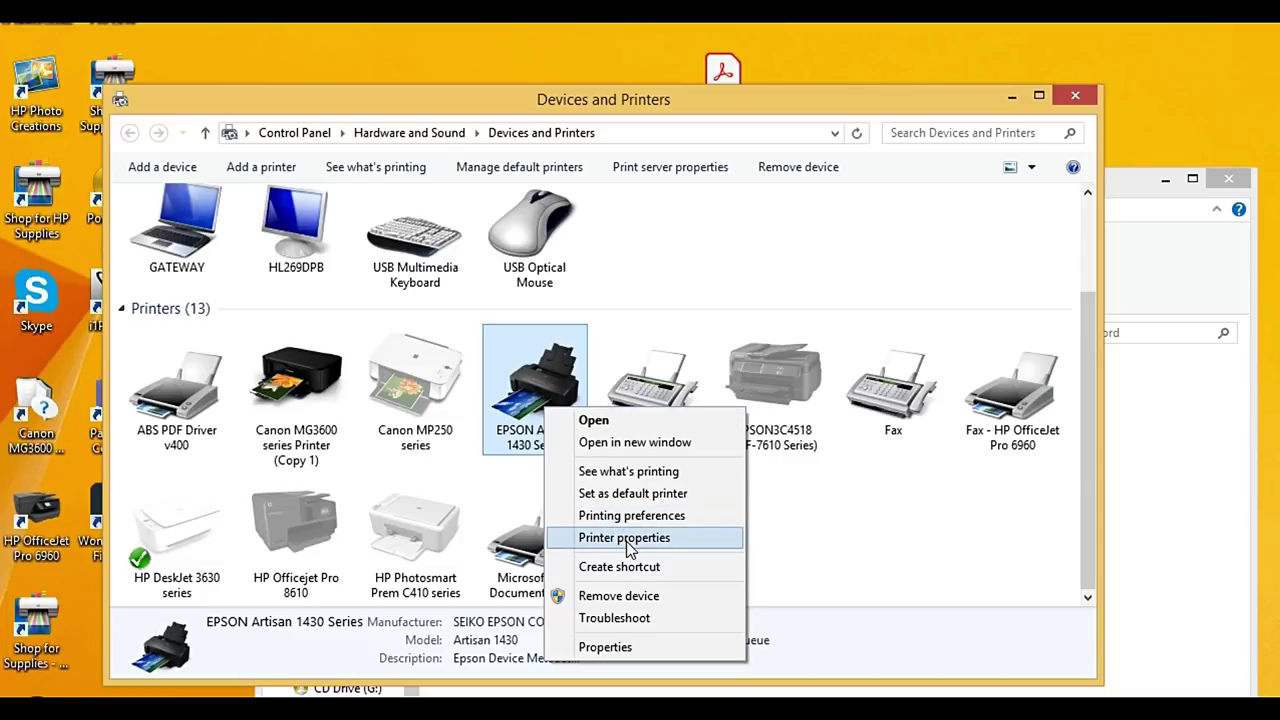
pyautogui.click(627, 540)
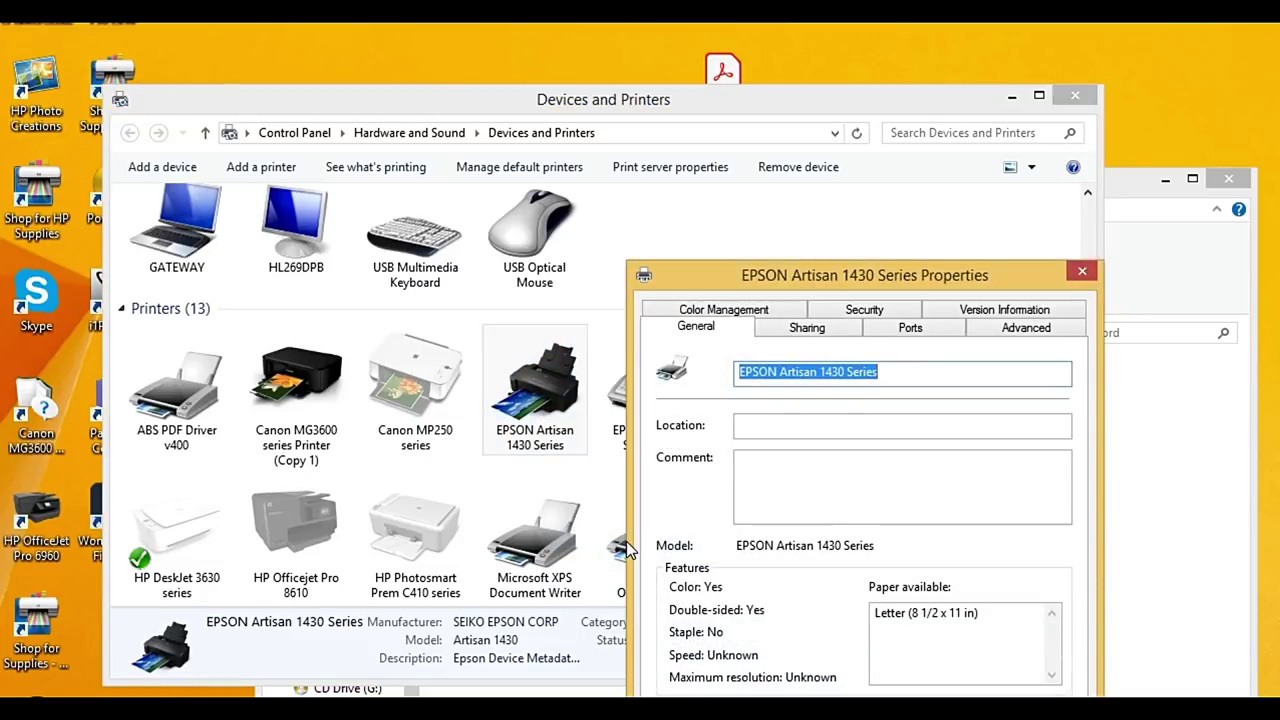
pyautogui.moveTo(795, 263); pyautogui.dragTo(586, 174)
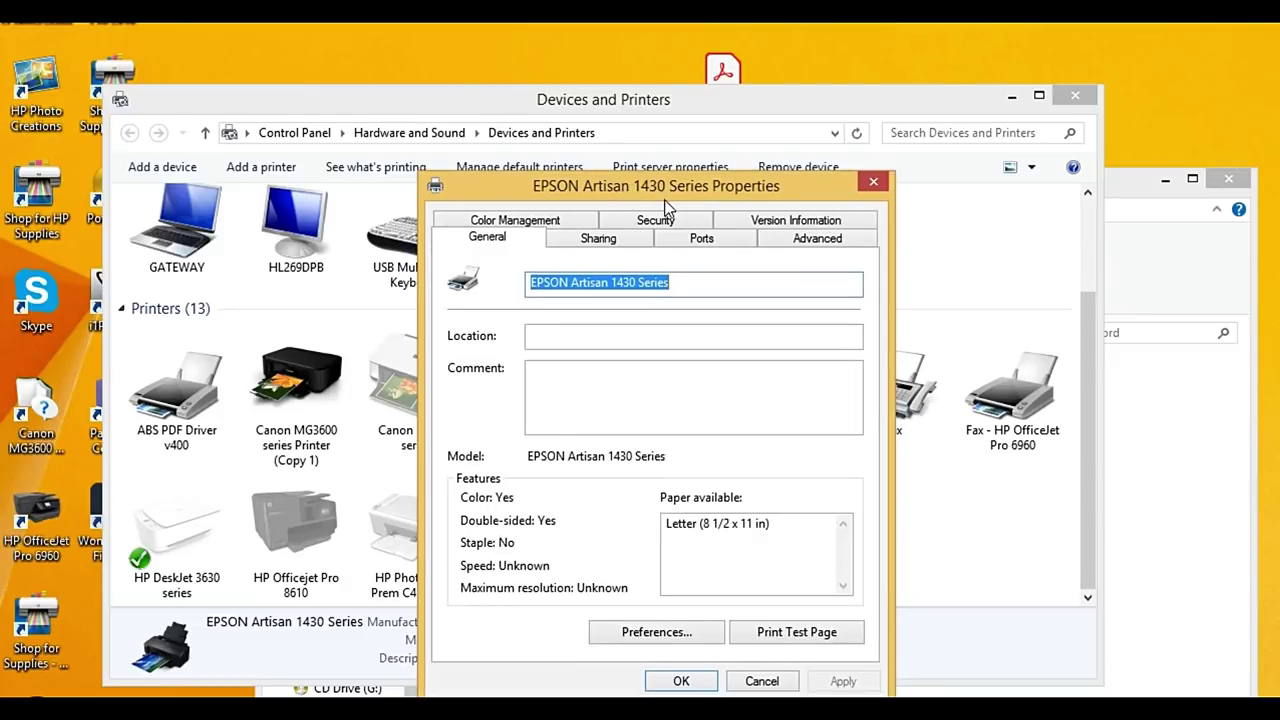
pyautogui.click(534, 224)
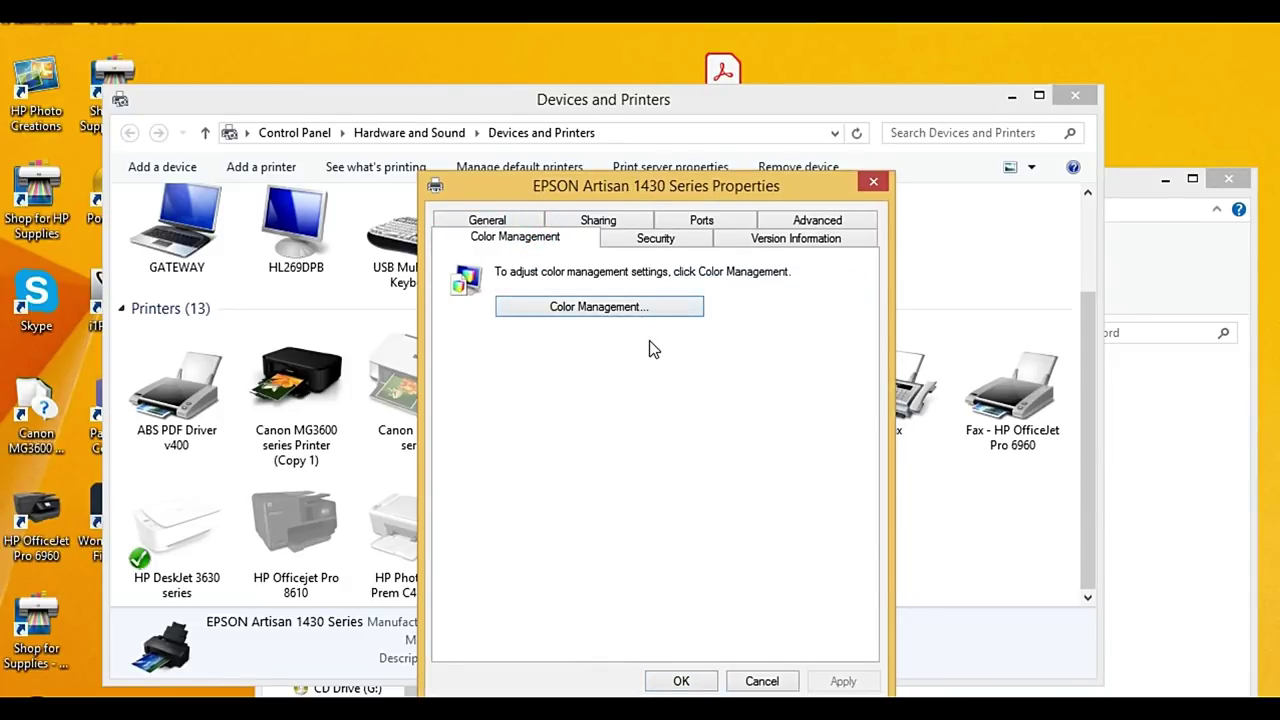
pyautogui.moveTo(595, 193); pyautogui.dragTo(722, 208)
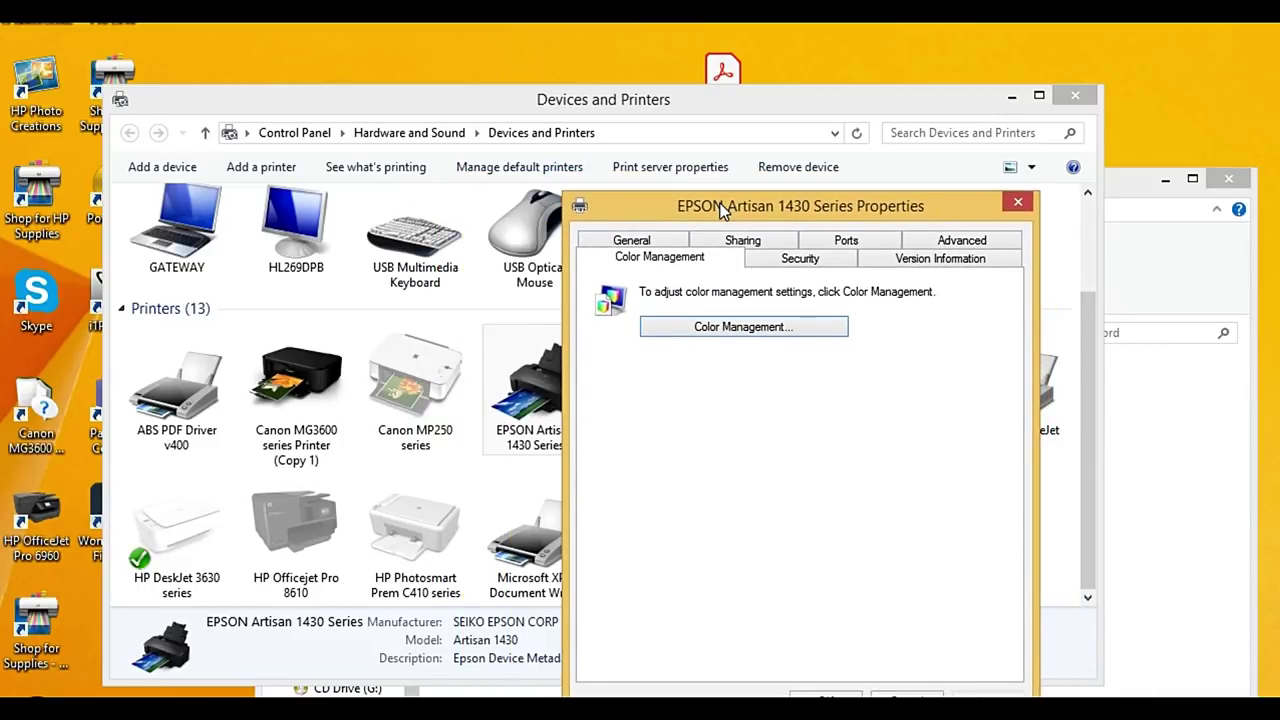
pyautogui.click(752, 330)
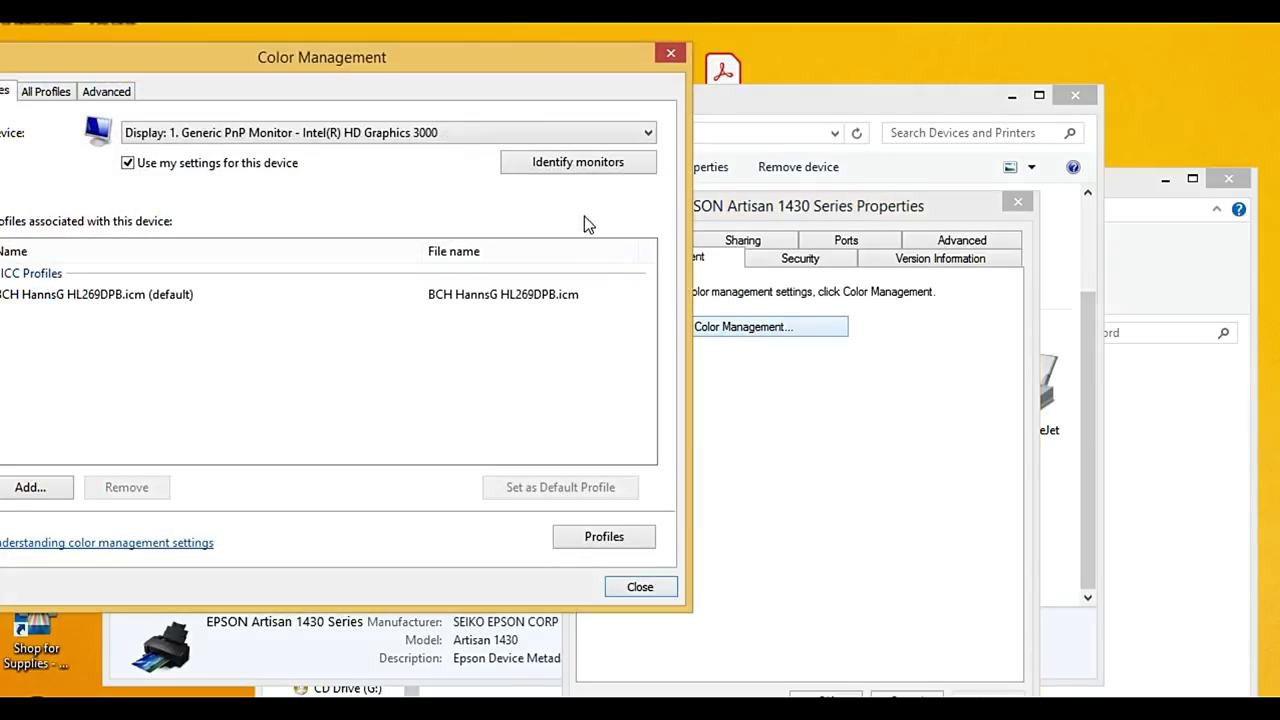
pyautogui.moveTo(437, 63); pyautogui.dragTo(742, 77)
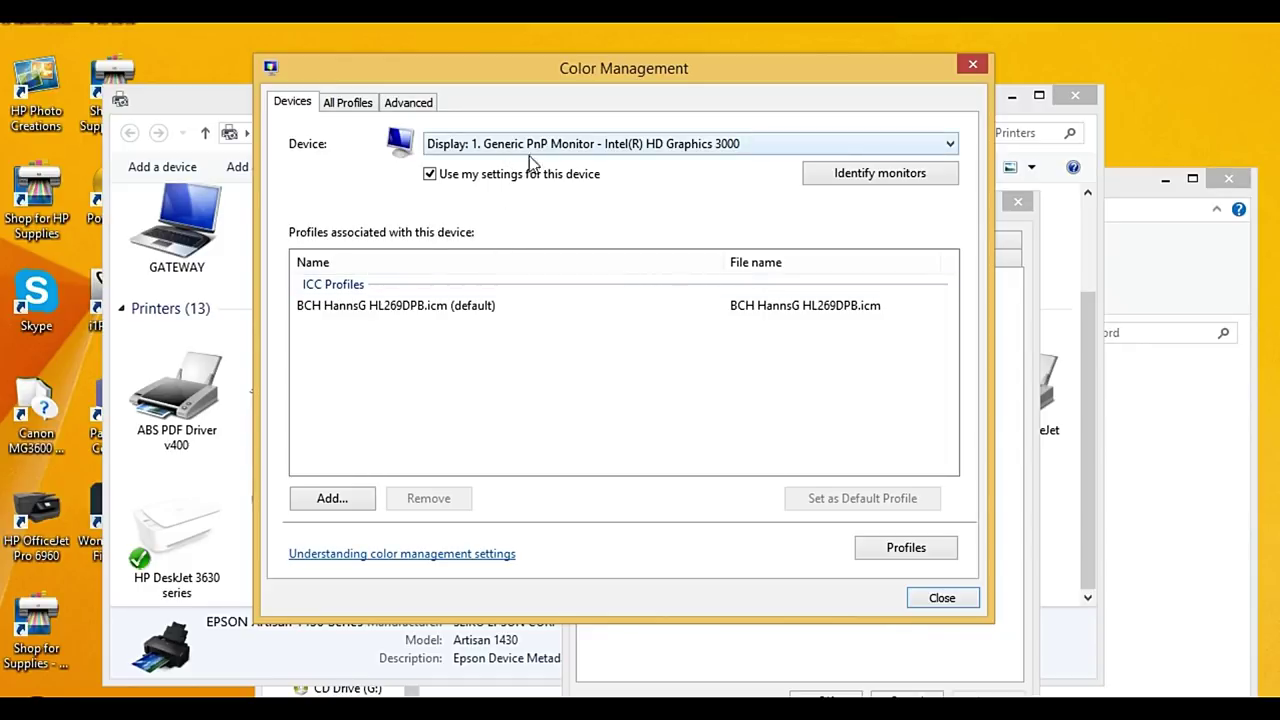
# Identify the connected monitors and select the BCH HannsG HL269DPB.icm profile associated with display 1
pyautogui.click(866, 178)
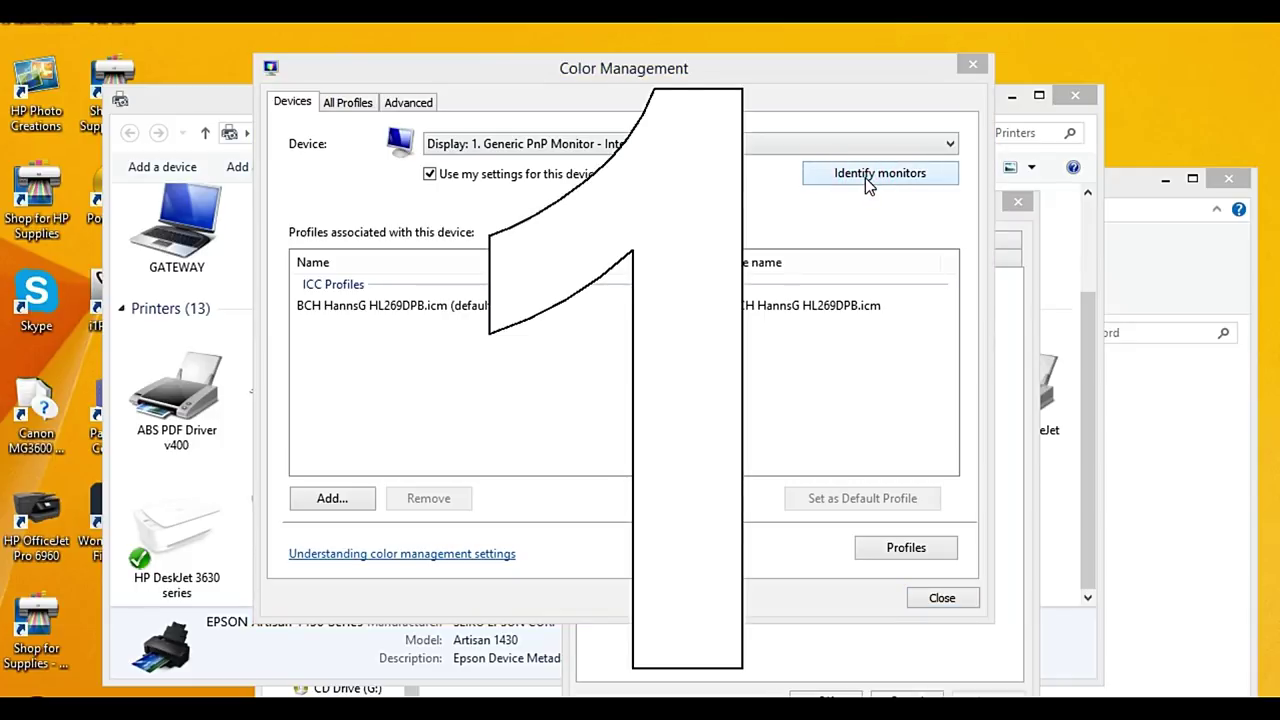
pyautogui.click(528, 189)
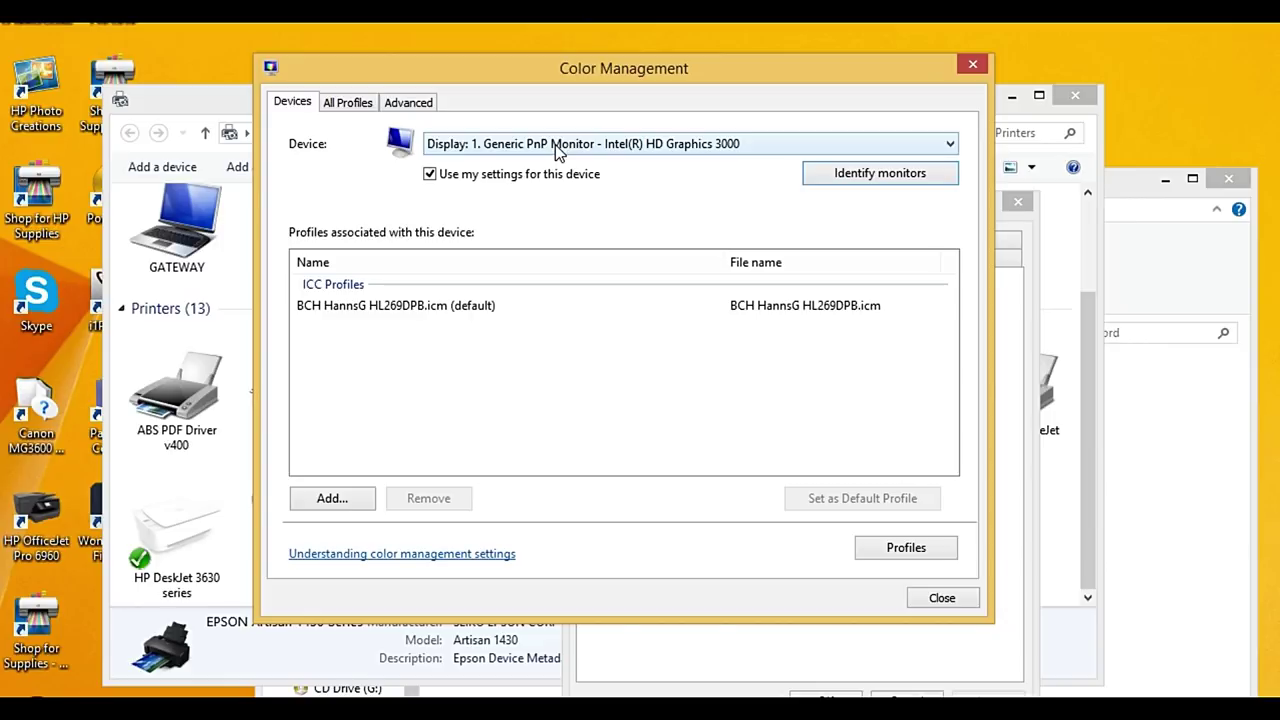
pyautogui.click(436, 309)
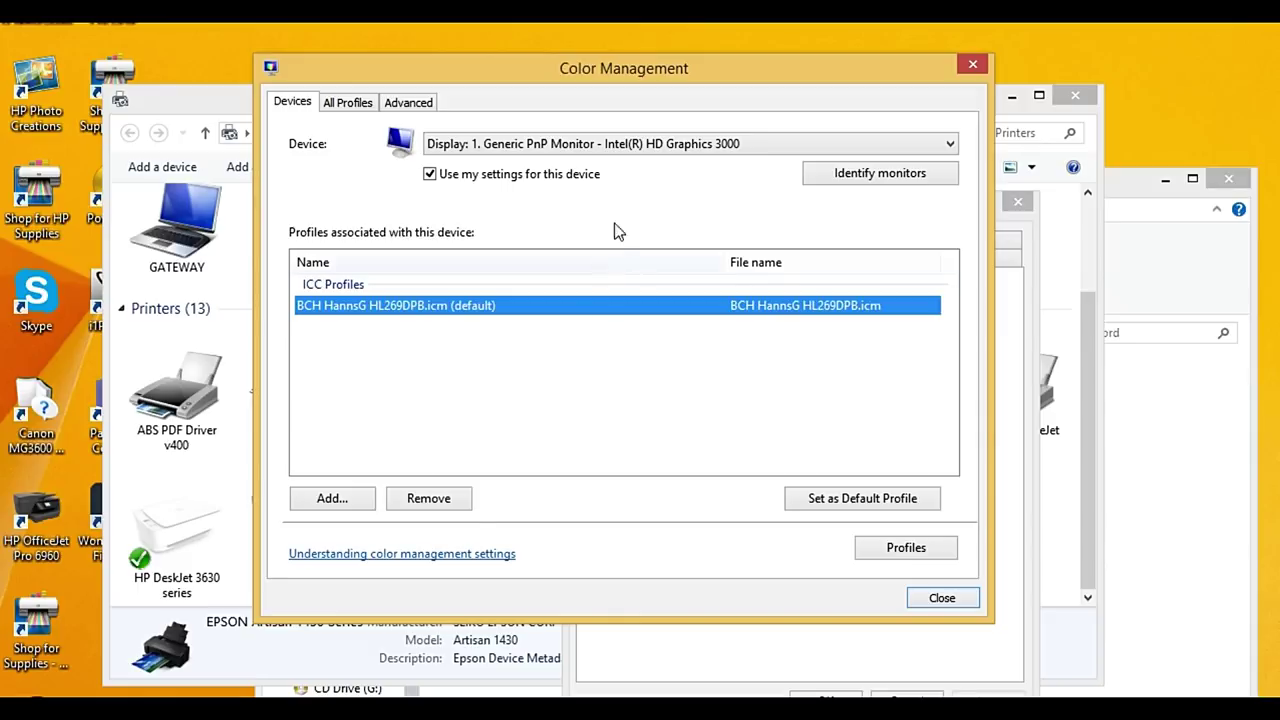
# Choose the EPSON Artisan 1430 Series printer as the device and examine its associated ICC profiles
pyautogui.click(632, 146)
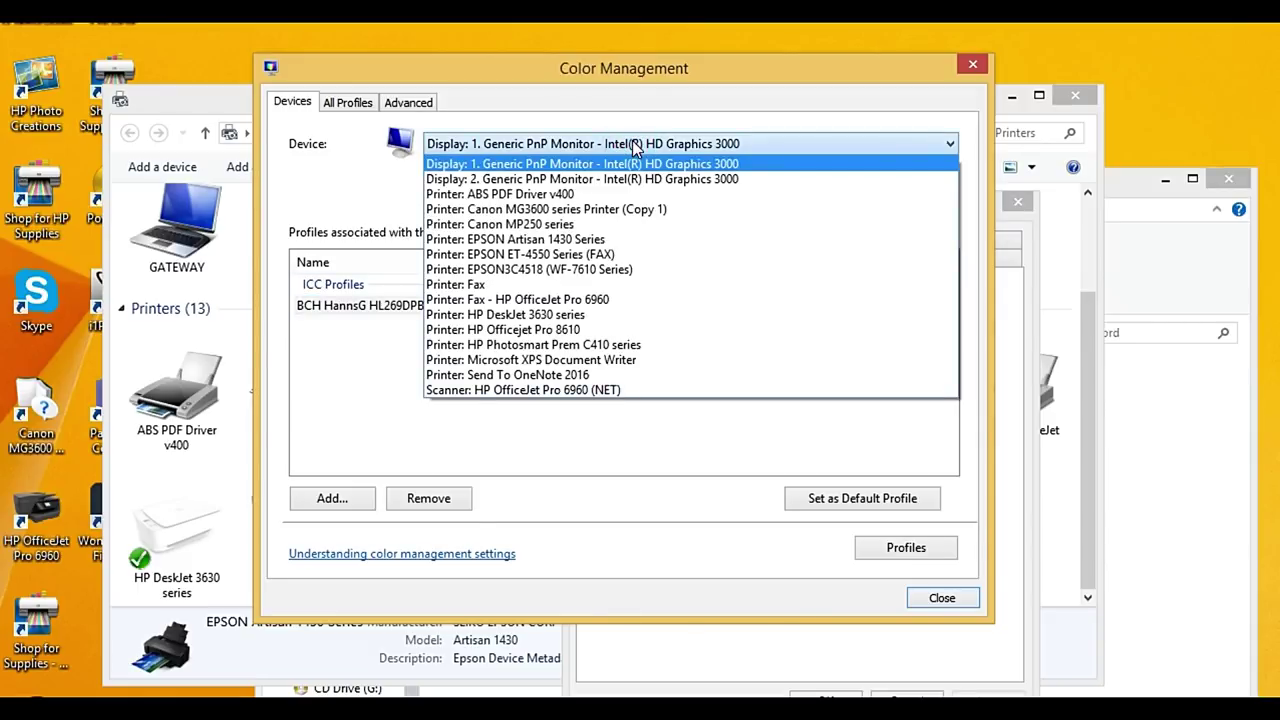
pyautogui.click(637, 241)
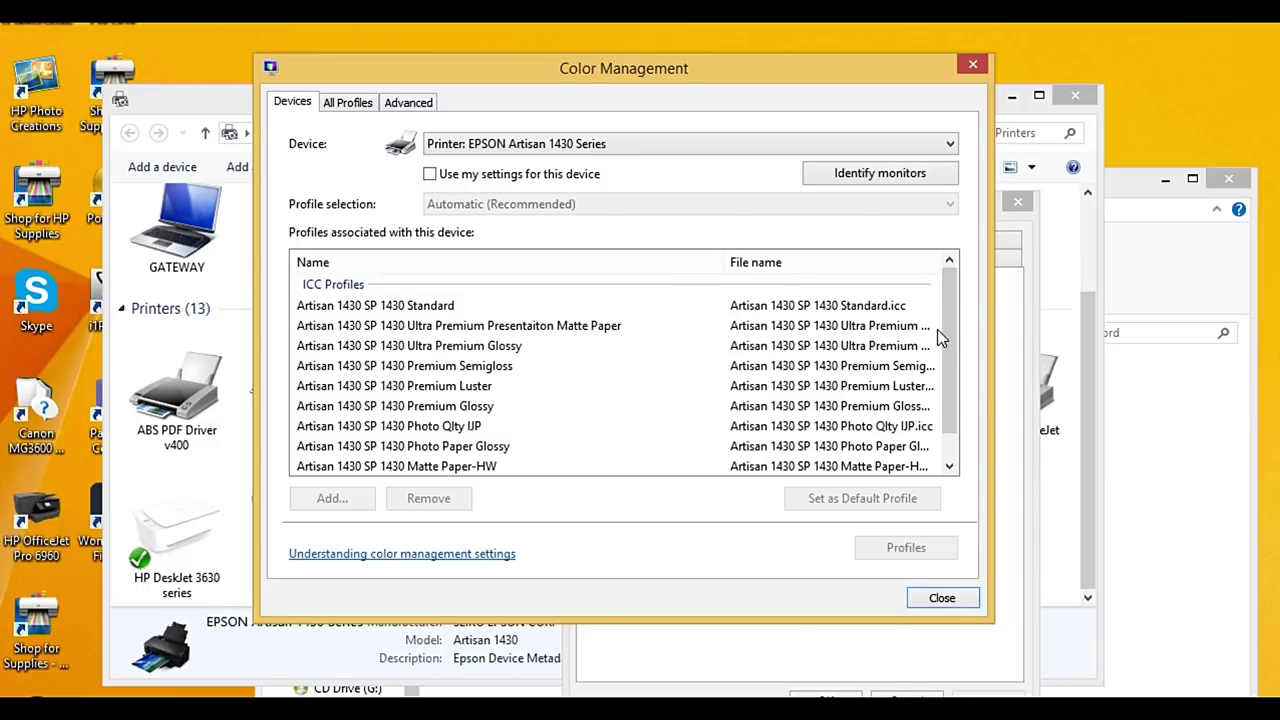
pyautogui.moveTo(947, 332)
pyautogui.mouseDown()
pyautogui.moveTo(948, 372)
pyautogui.moveTo(948, 340)
pyautogui.mouseUp()
# Enable custom settings for the Artisan 1430, inspect its Standard profile, turn custom settings off again and close Color Management
pyautogui.click(430, 175)
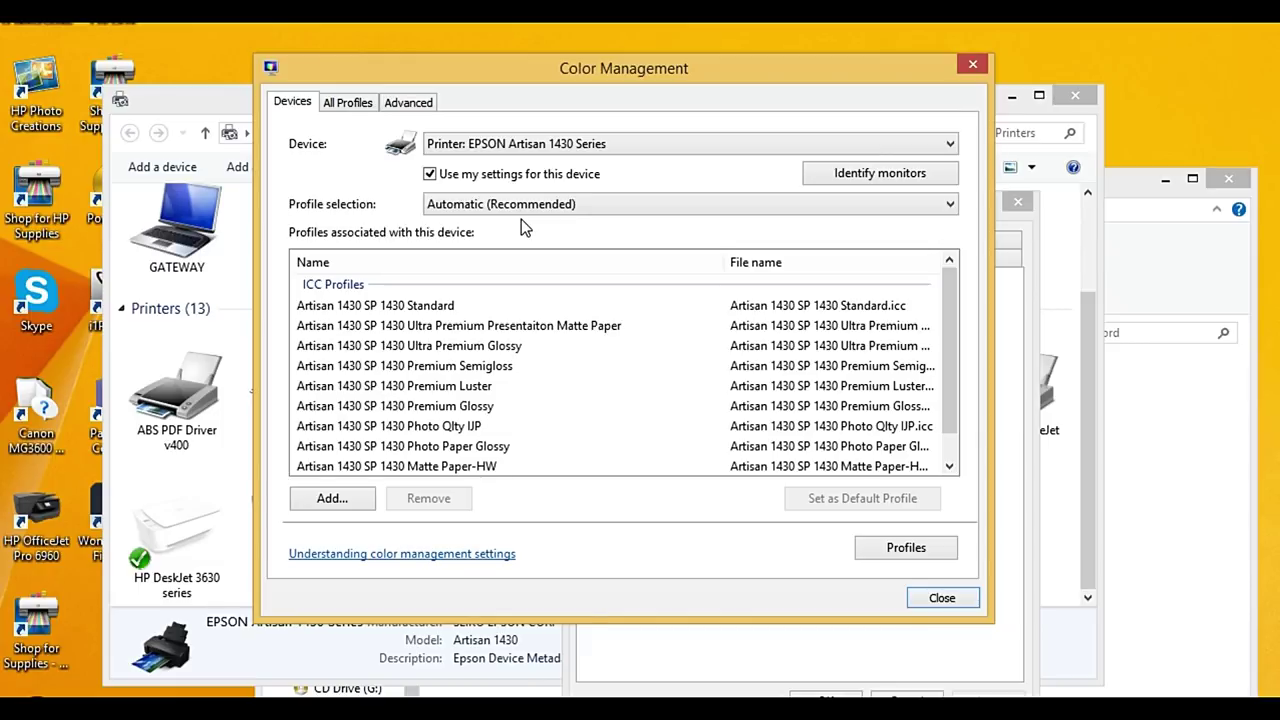
pyautogui.click(424, 308)
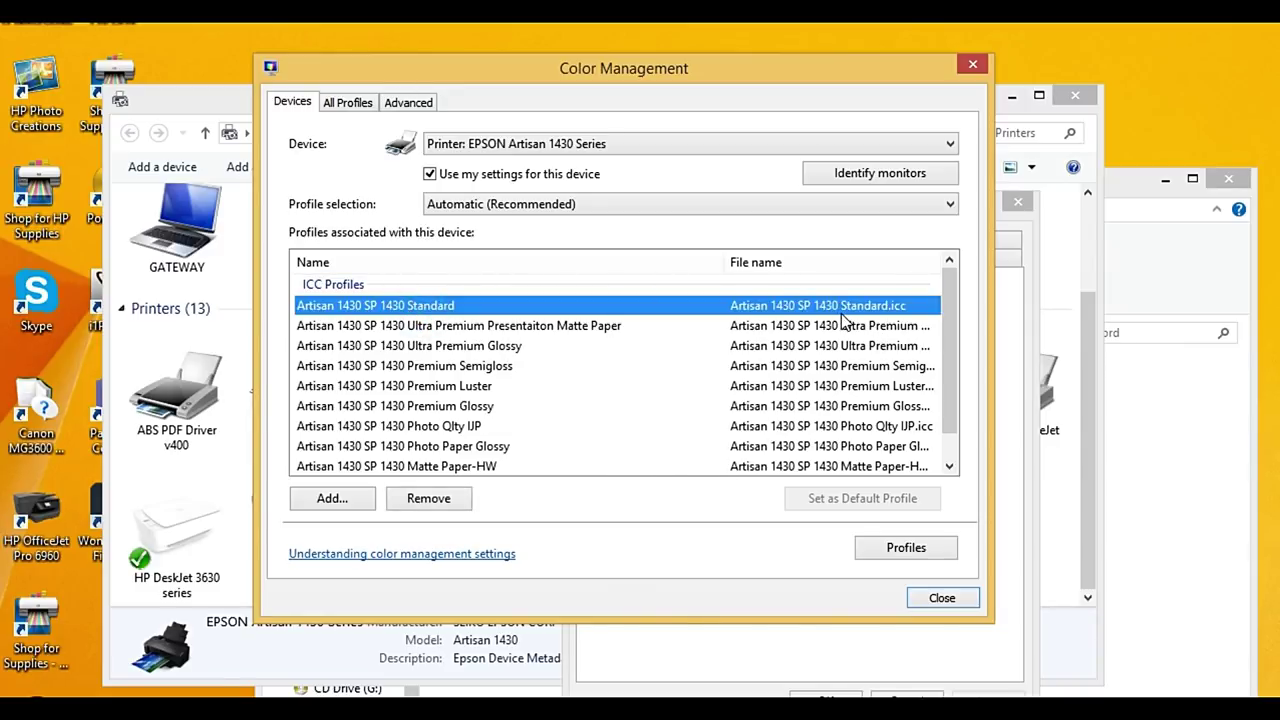
pyautogui.click(950, 462)
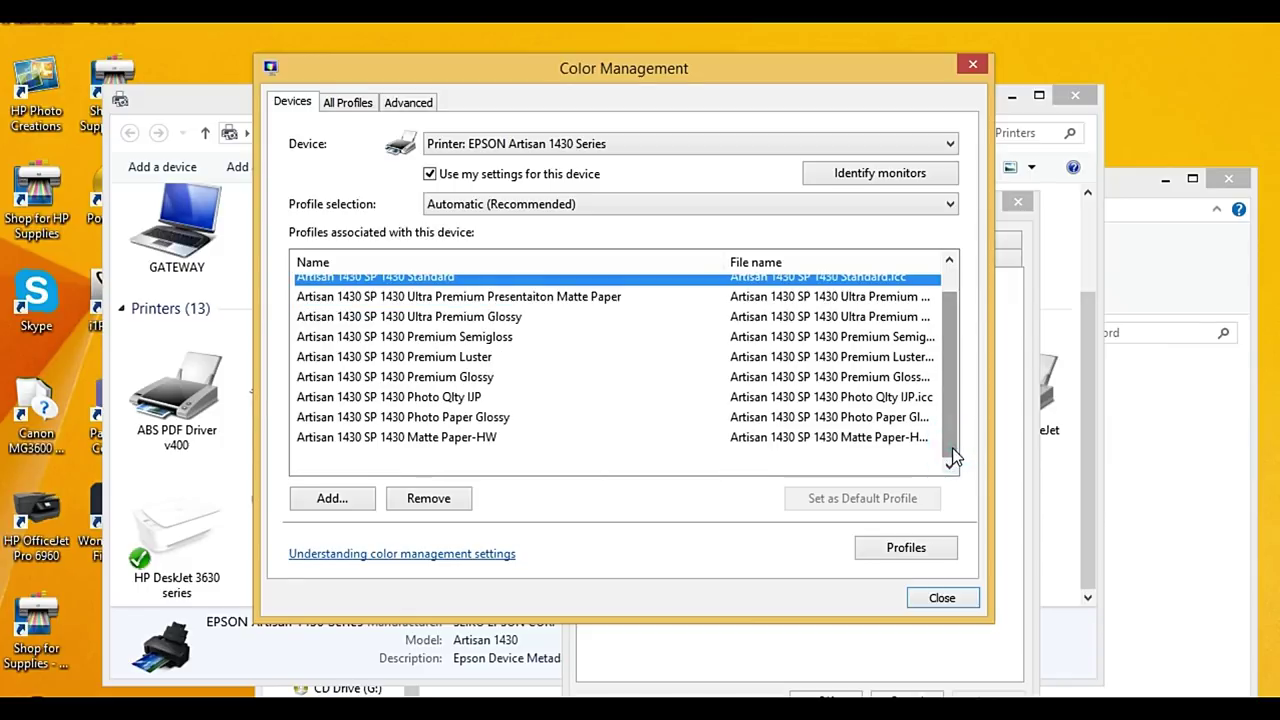
pyautogui.scroll(2, 953, 440)
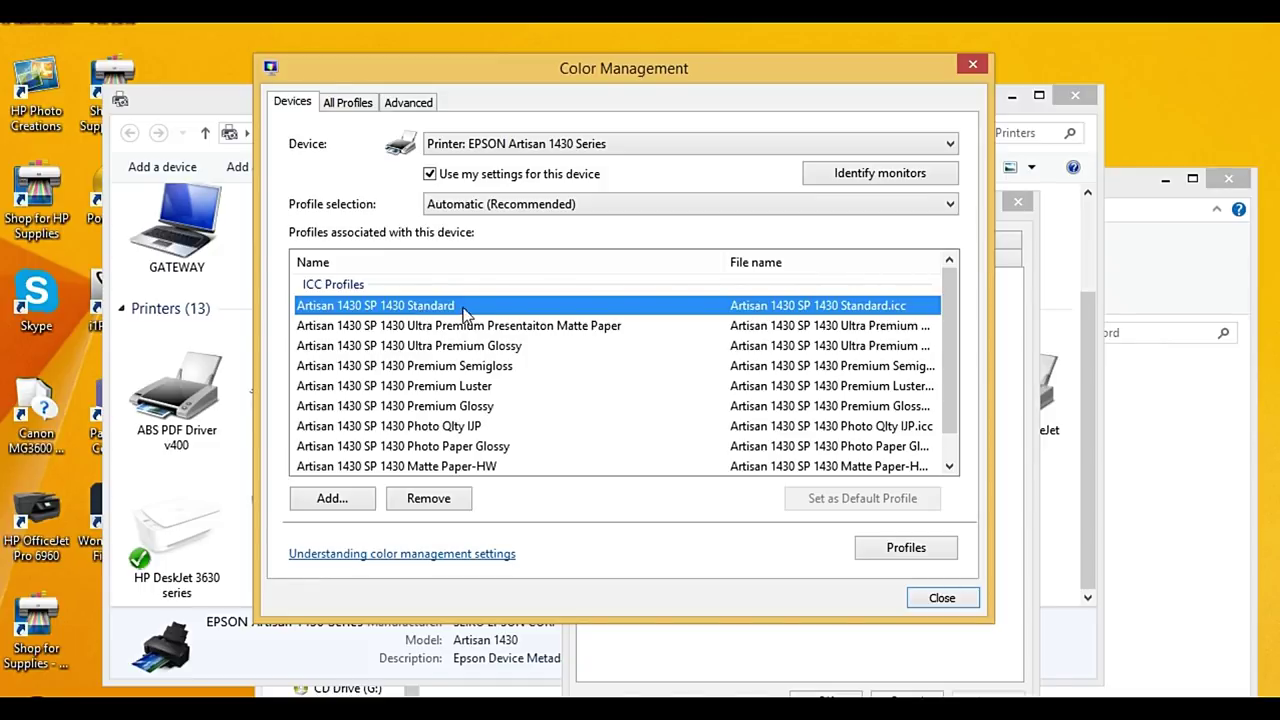
pyautogui.click(431, 175)
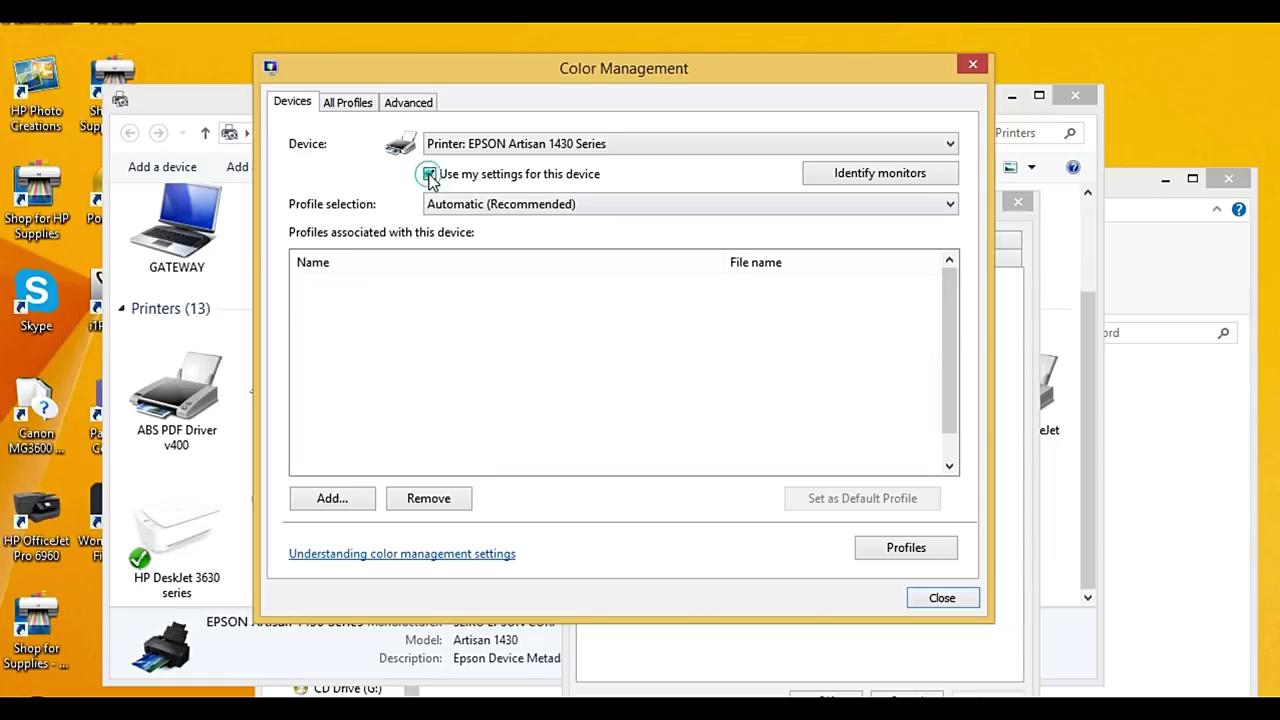
pyautogui.click(942, 598)
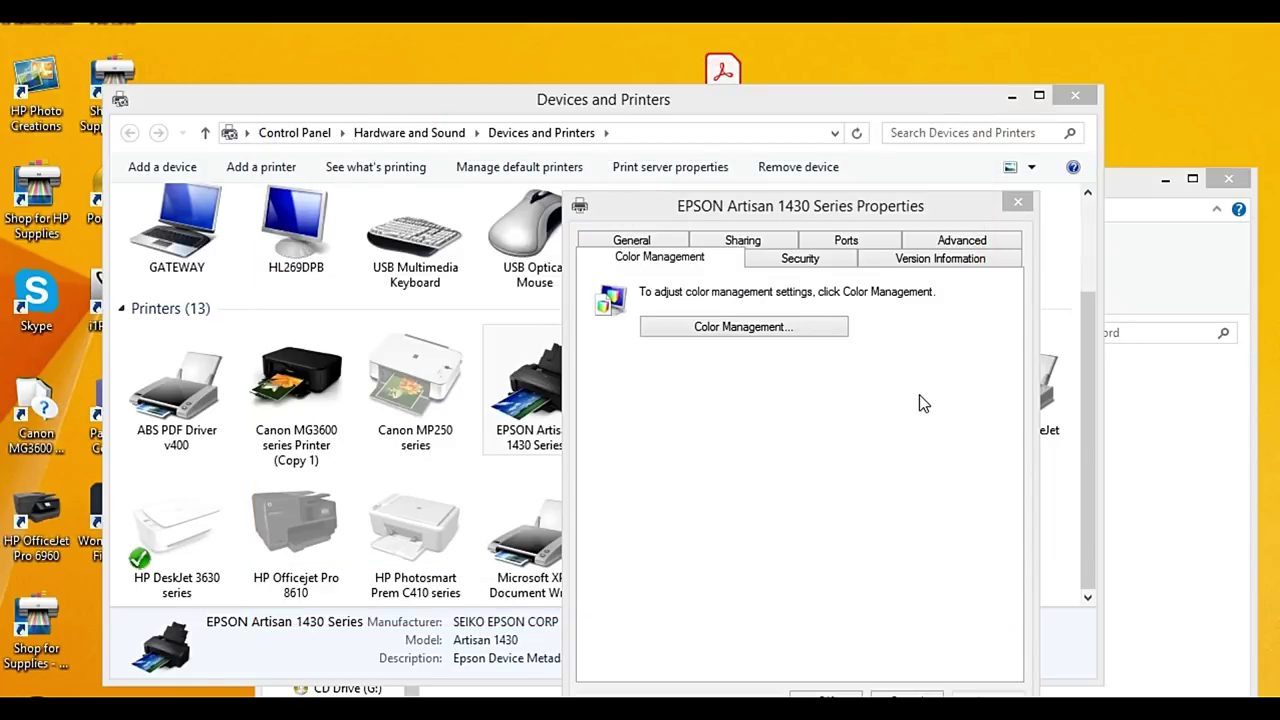
# Reopen Color Management, check the profiles associated with the HP Officejet Pro 8610, and close it along with the printer properties
pyautogui.click(752, 336)
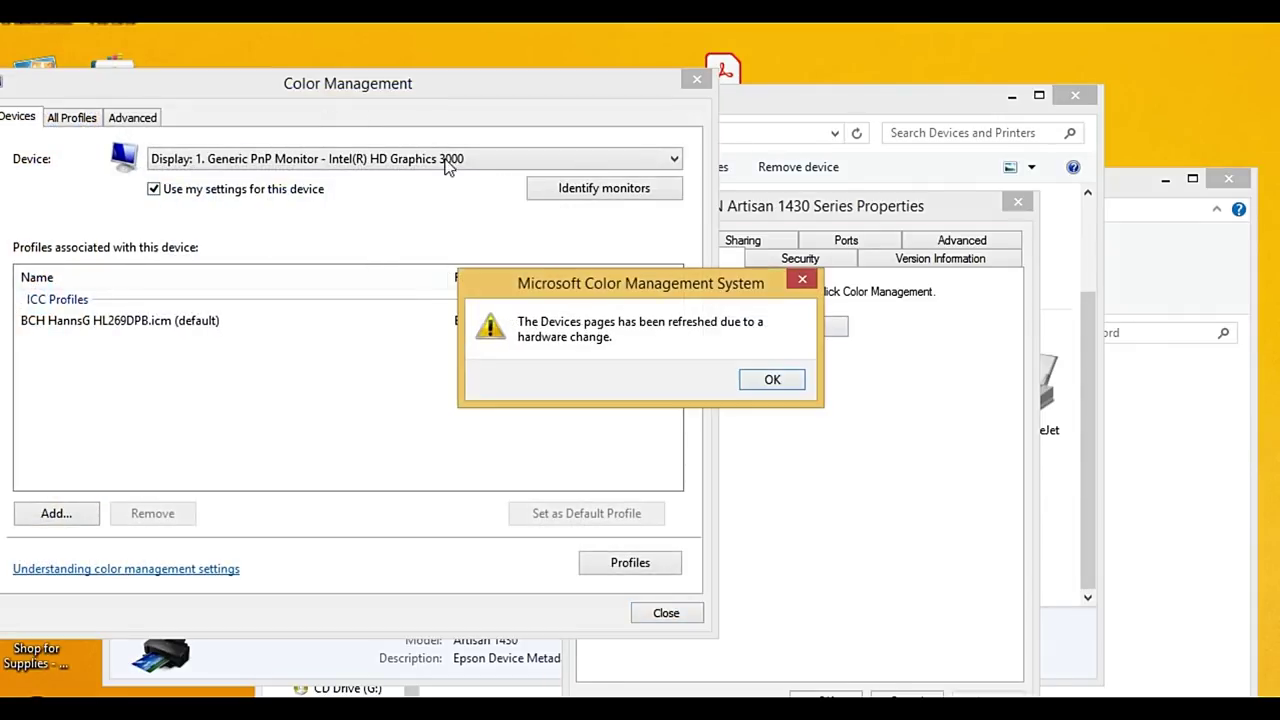
pyautogui.click(785, 384)
pyautogui.moveTo(523, 96); pyautogui.dragTo(815, 100)
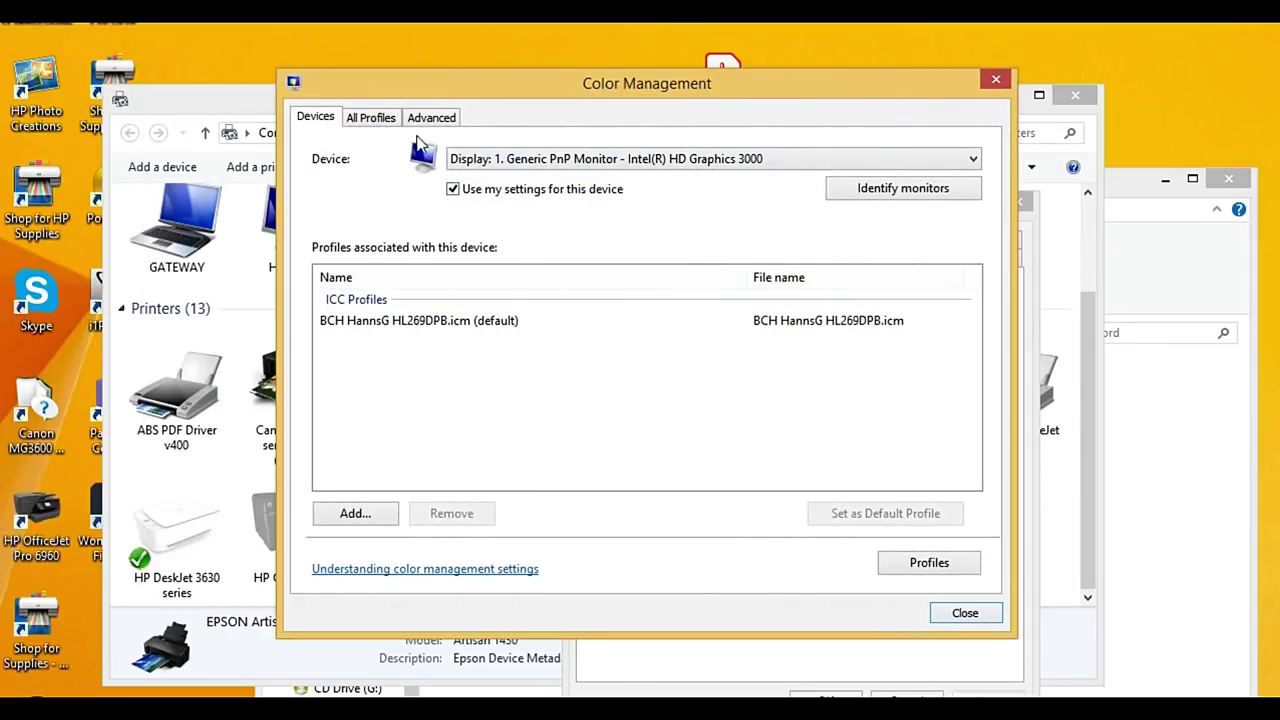
pyautogui.click(508, 163)
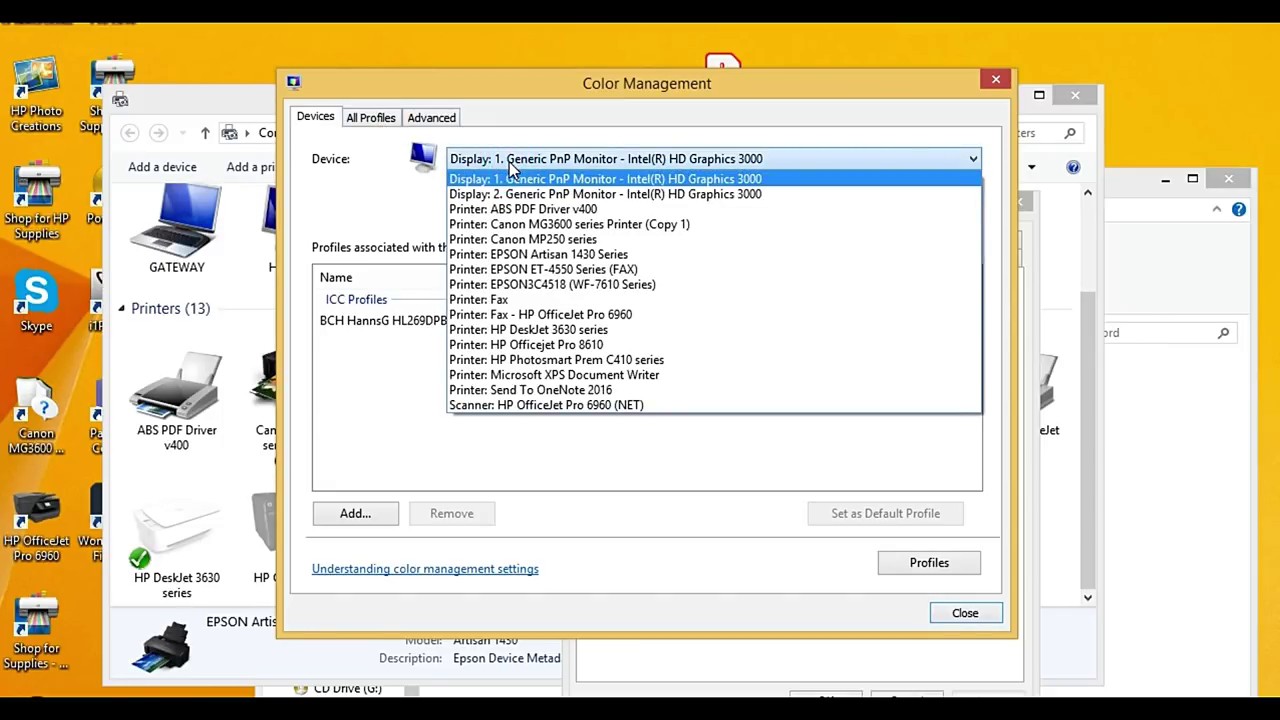
pyautogui.click(628, 344)
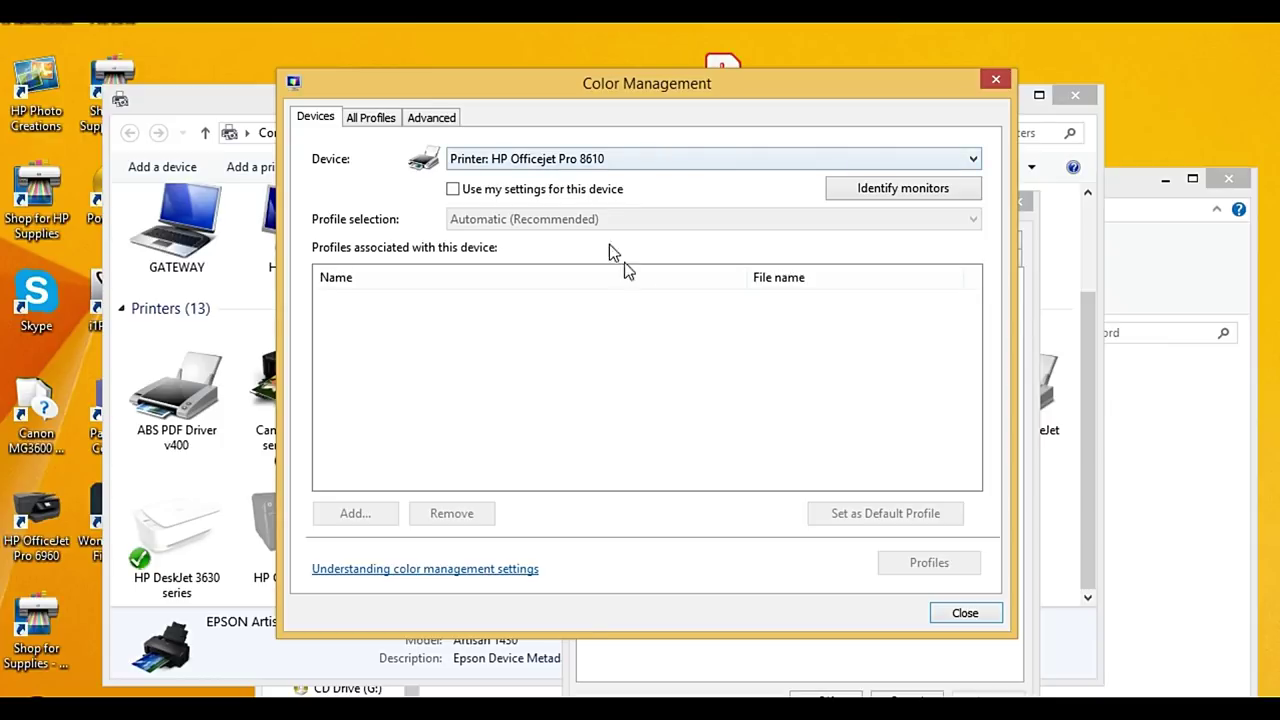
pyautogui.click(997, 81)
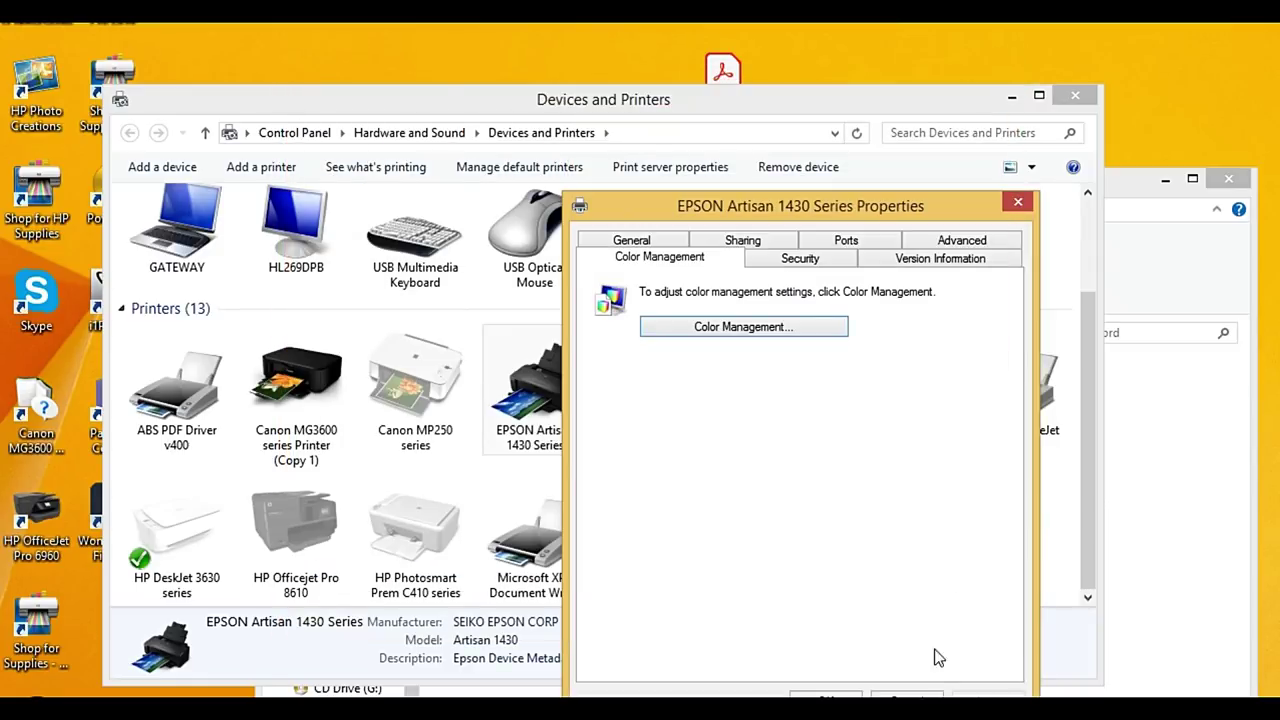
pyautogui.click(1018, 202)
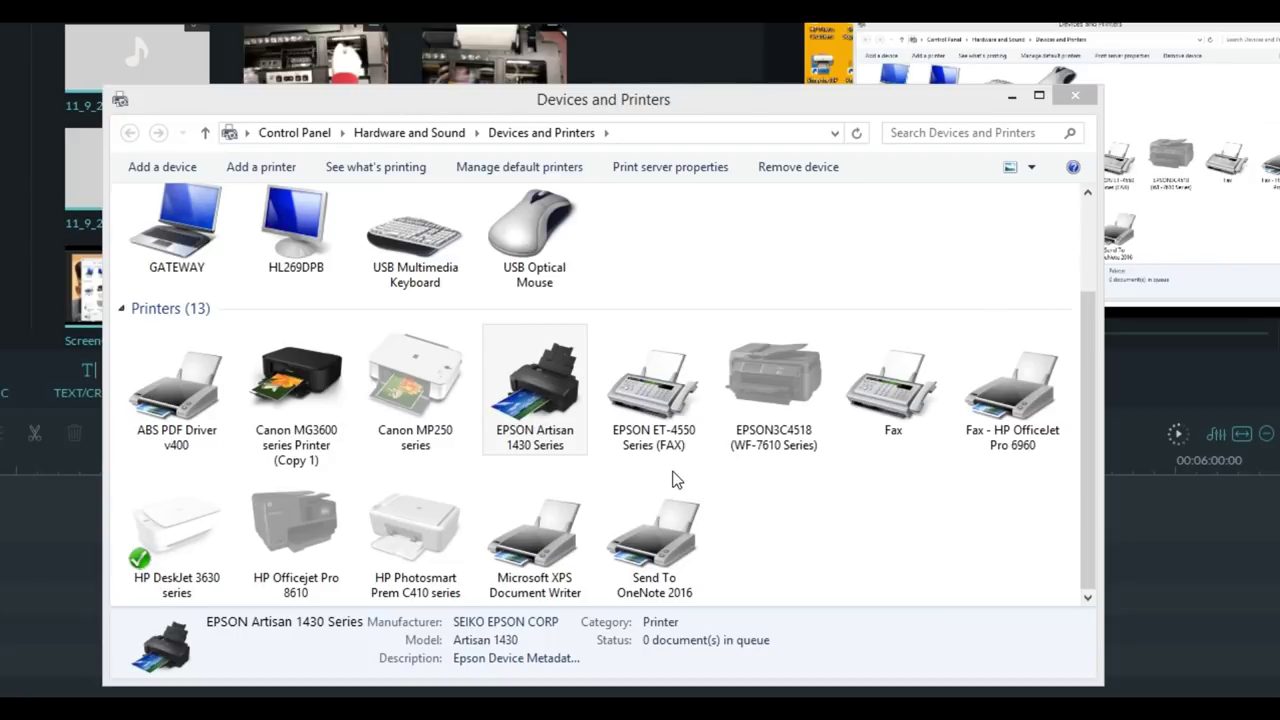
# Open the EPSON Artisan 1430 Series printing preferences, set the quality to Photo and suppress the paper type reminder
pyautogui.rightClick(532, 410)
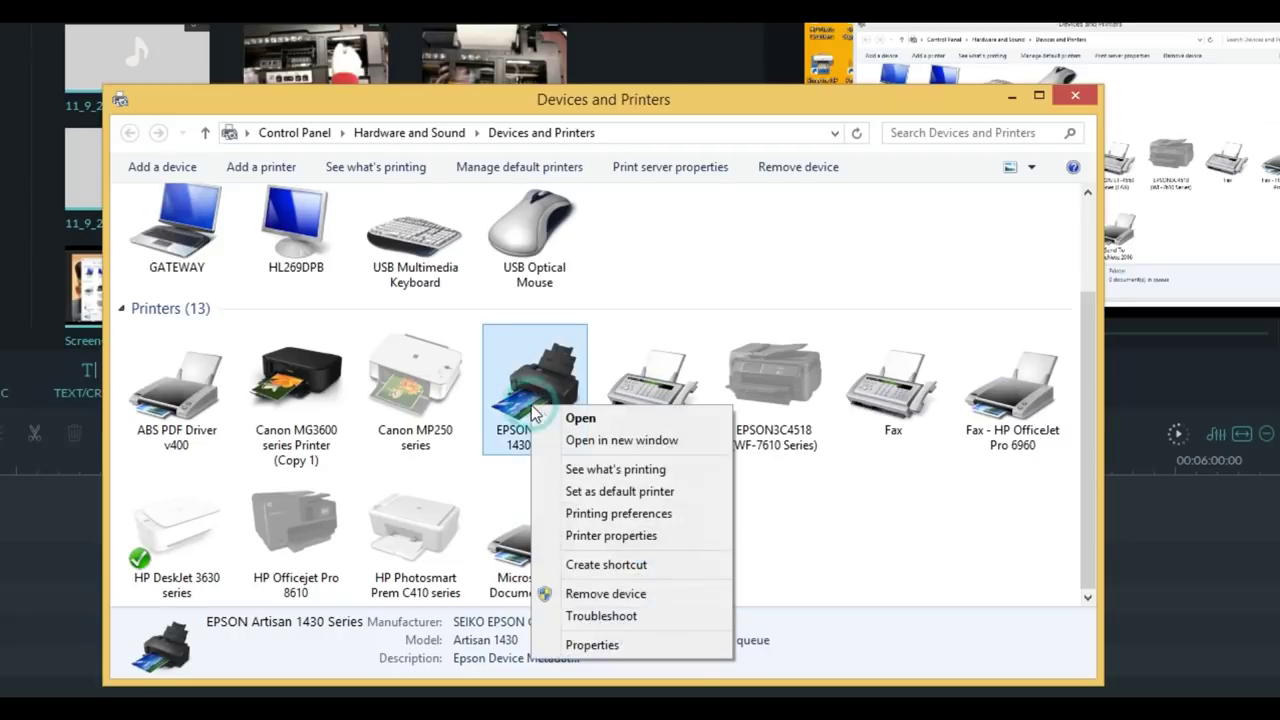
pyautogui.click(638, 514)
pyautogui.moveTo(856, 277); pyautogui.dragTo(622, 156)
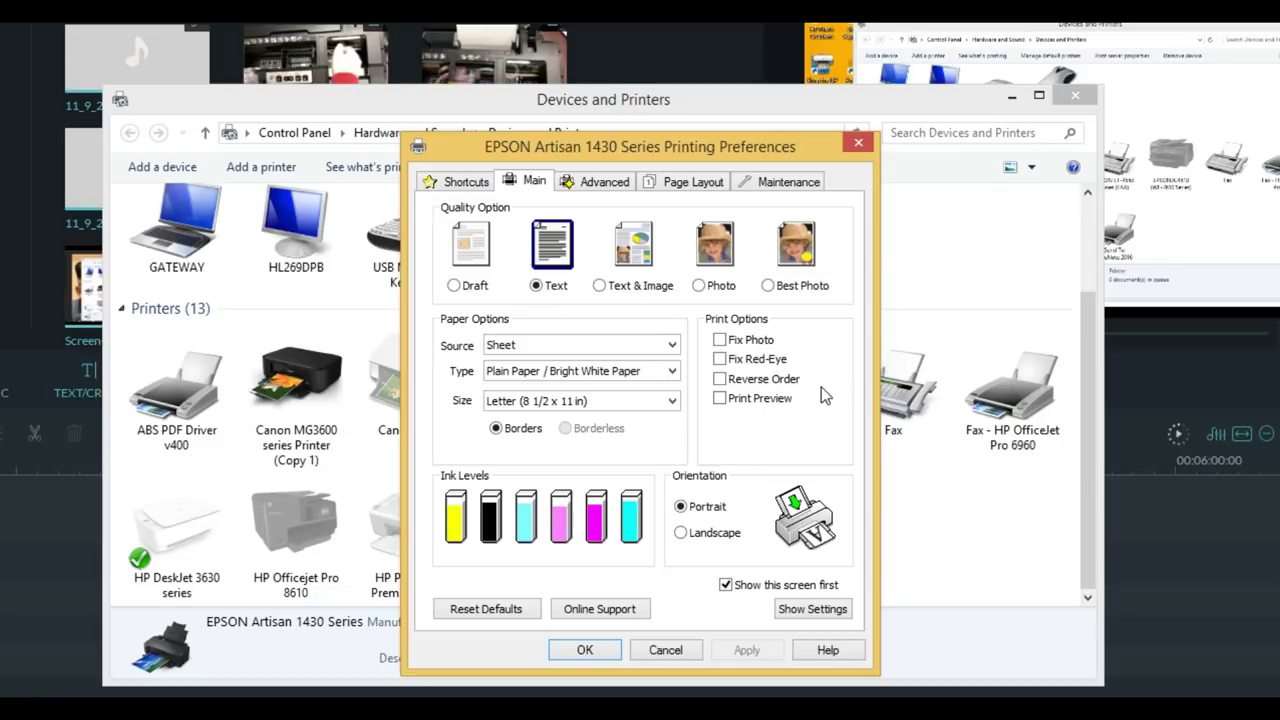
pyautogui.click(699, 285)
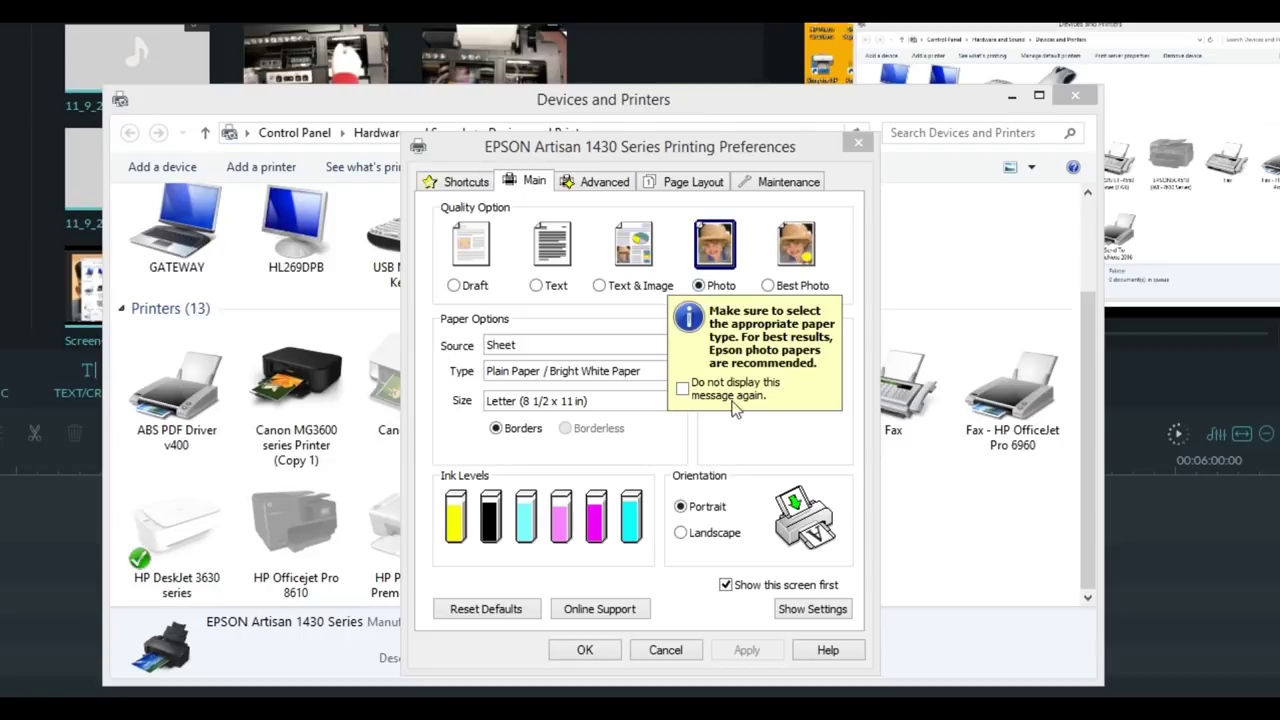
pyautogui.click(682, 389)
pyautogui.click(756, 418)
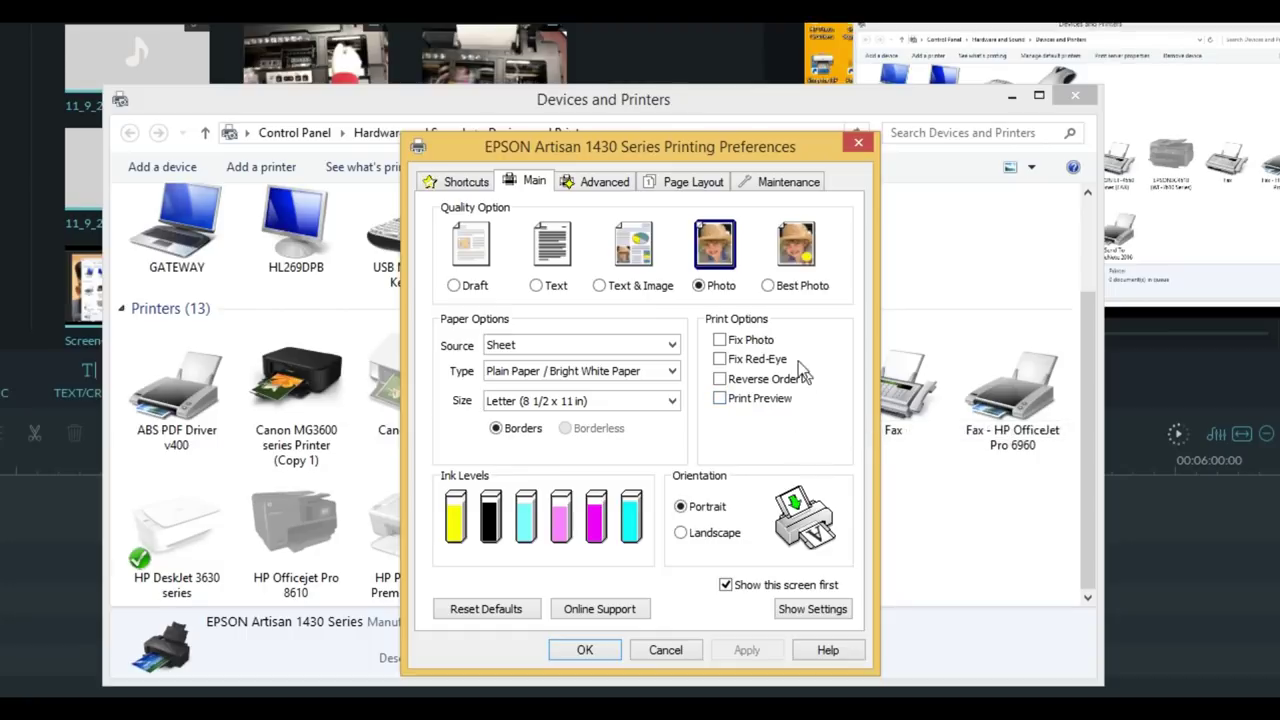
# Set the Artisan 1430's color management to ICM with Off (No Color Adjustment) and save the preferences
pyautogui.click(593, 184)
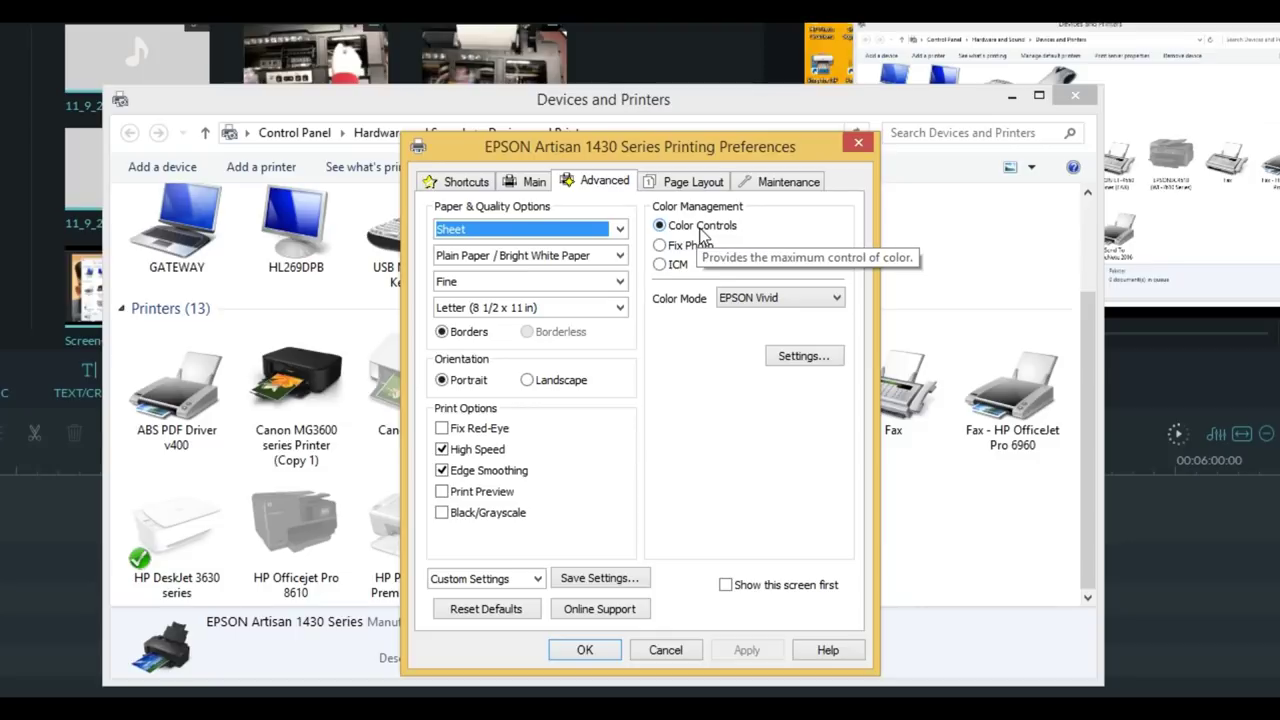
pyautogui.click(661, 265)
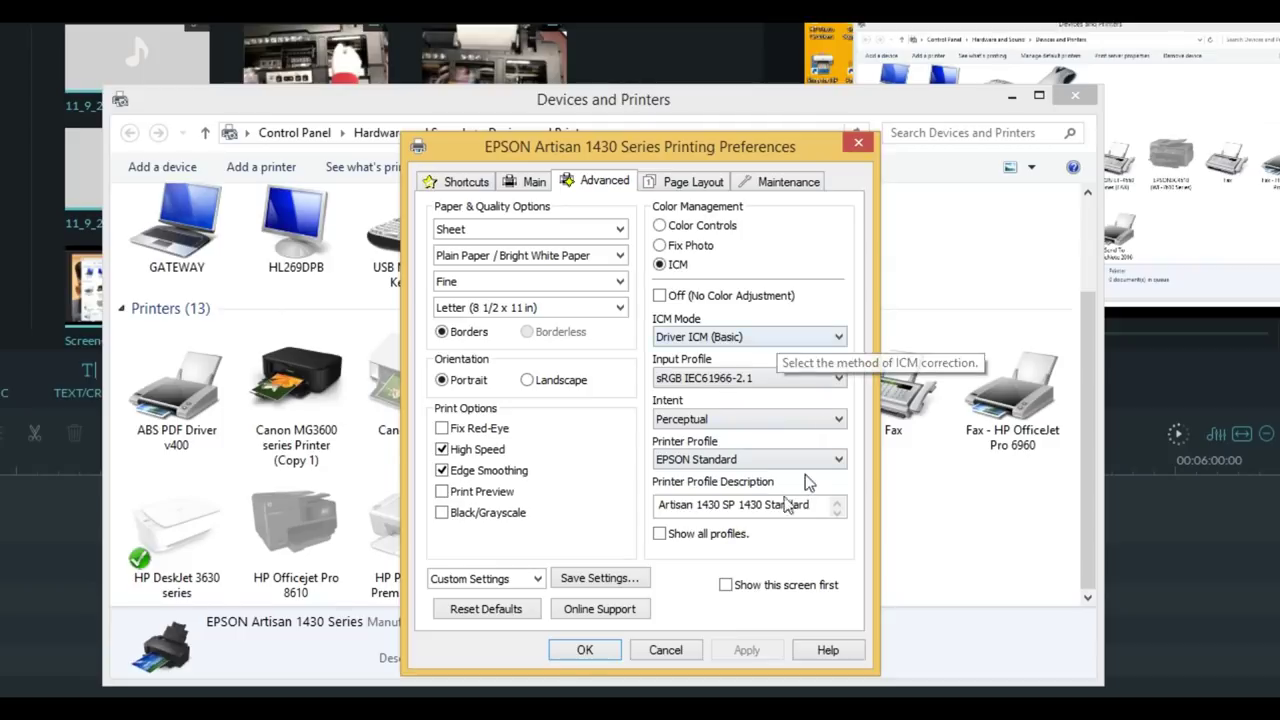
pyautogui.click(735, 460)
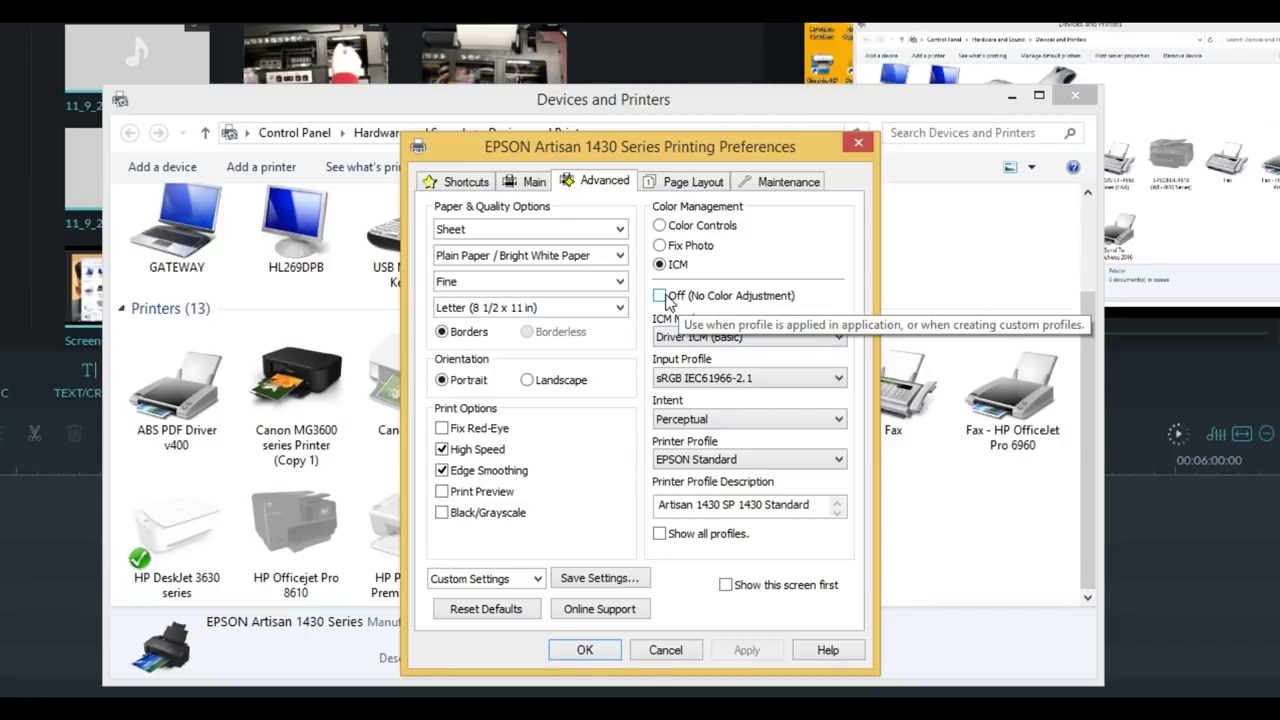
pyautogui.click(662, 297)
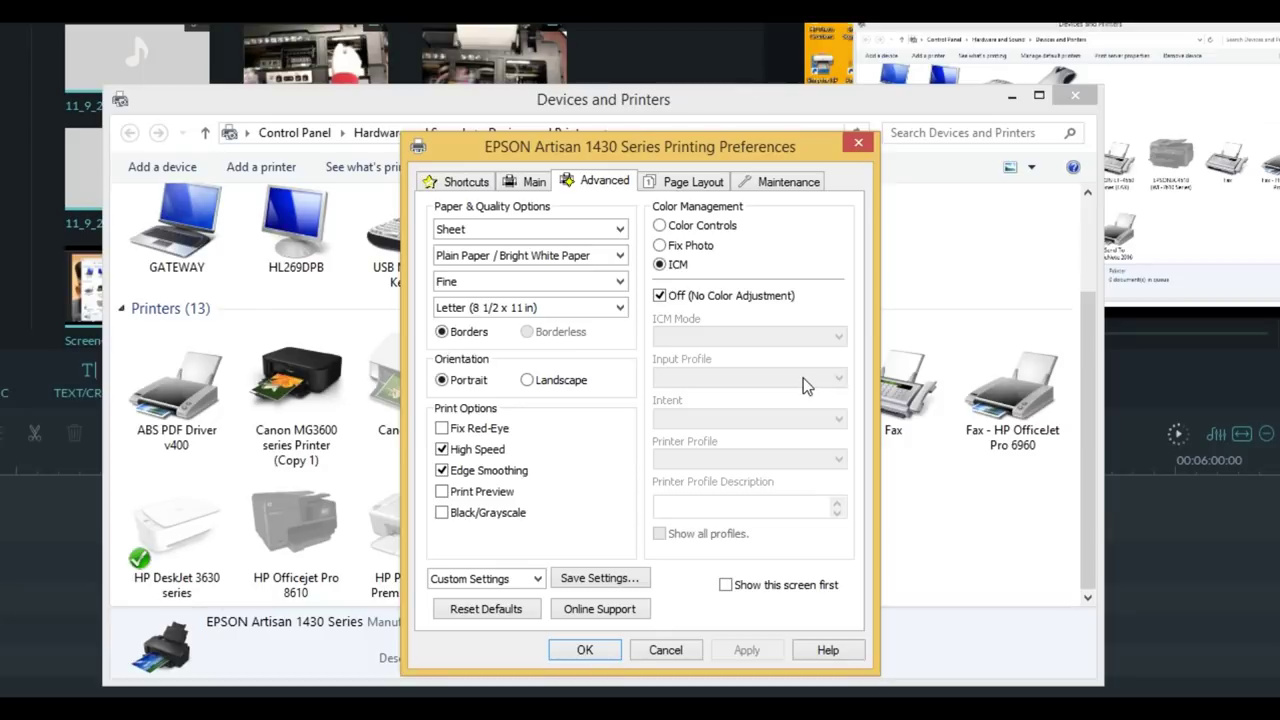
pyautogui.click(585, 651)
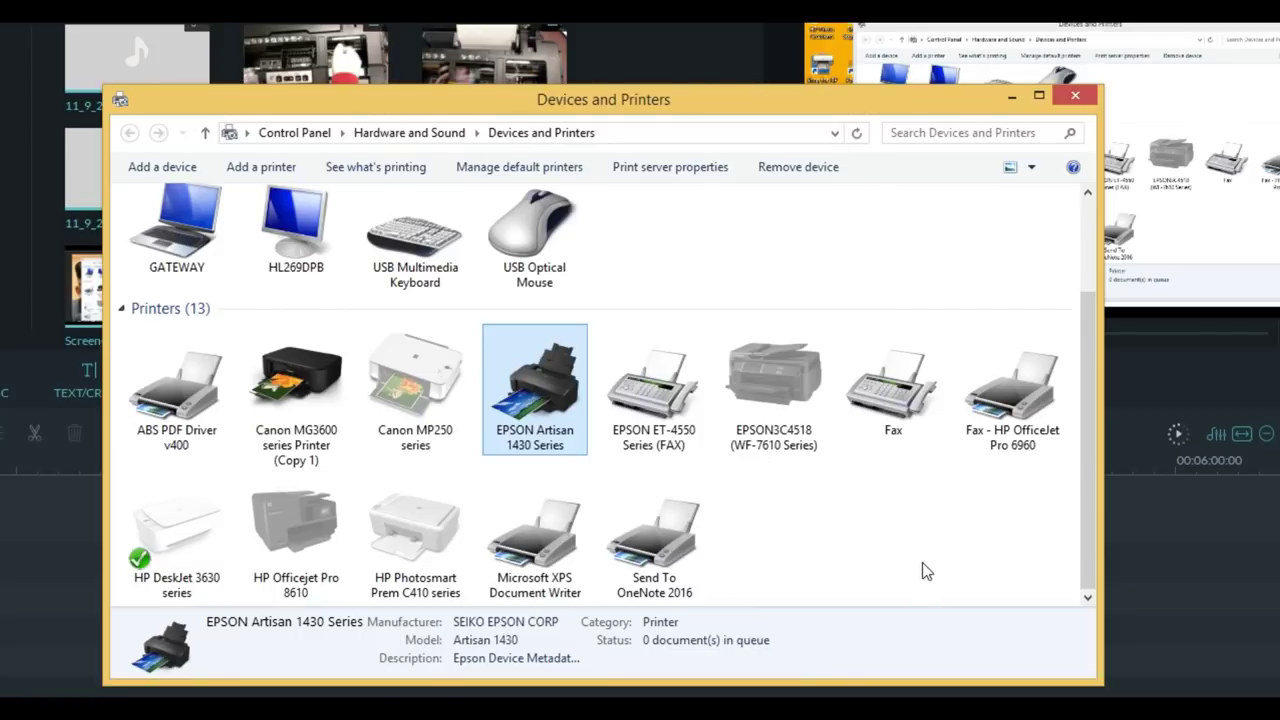
# Open the EPSON WF-7610 Series printing preferences, review the layout and paper/quality options for color settings, and close them
pyautogui.click(775, 390)
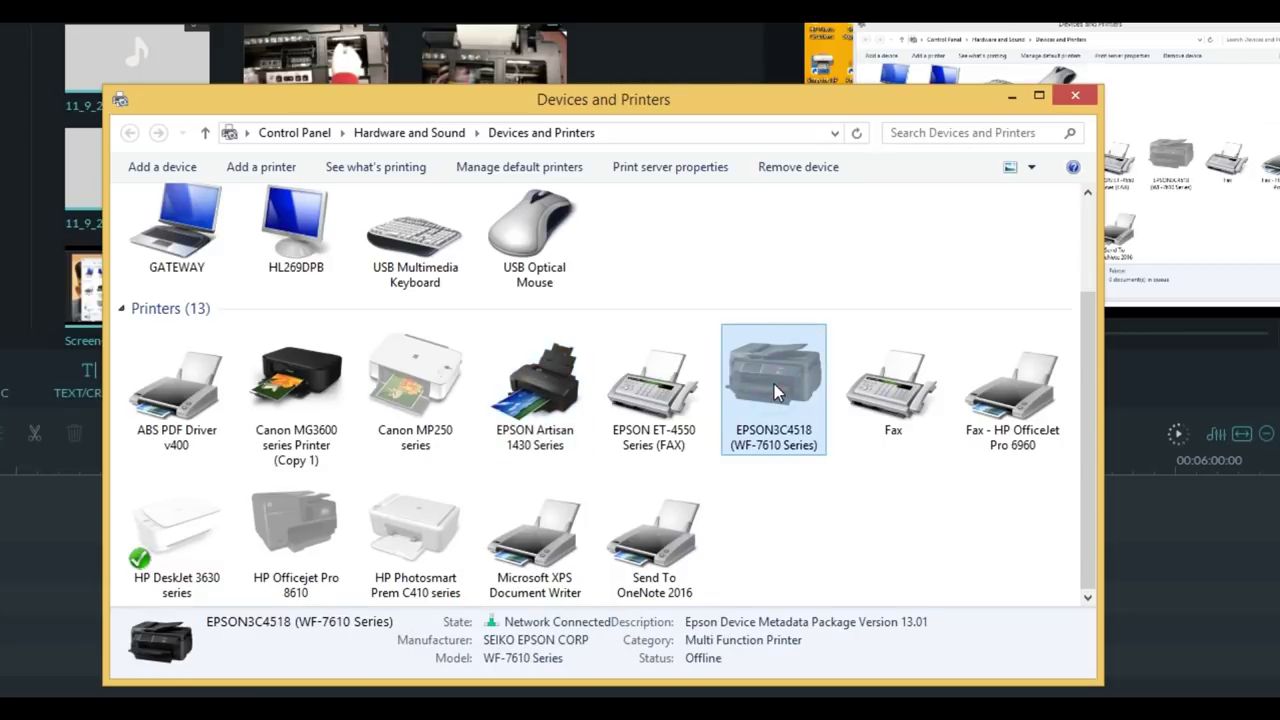
pyautogui.rightClick(777, 391)
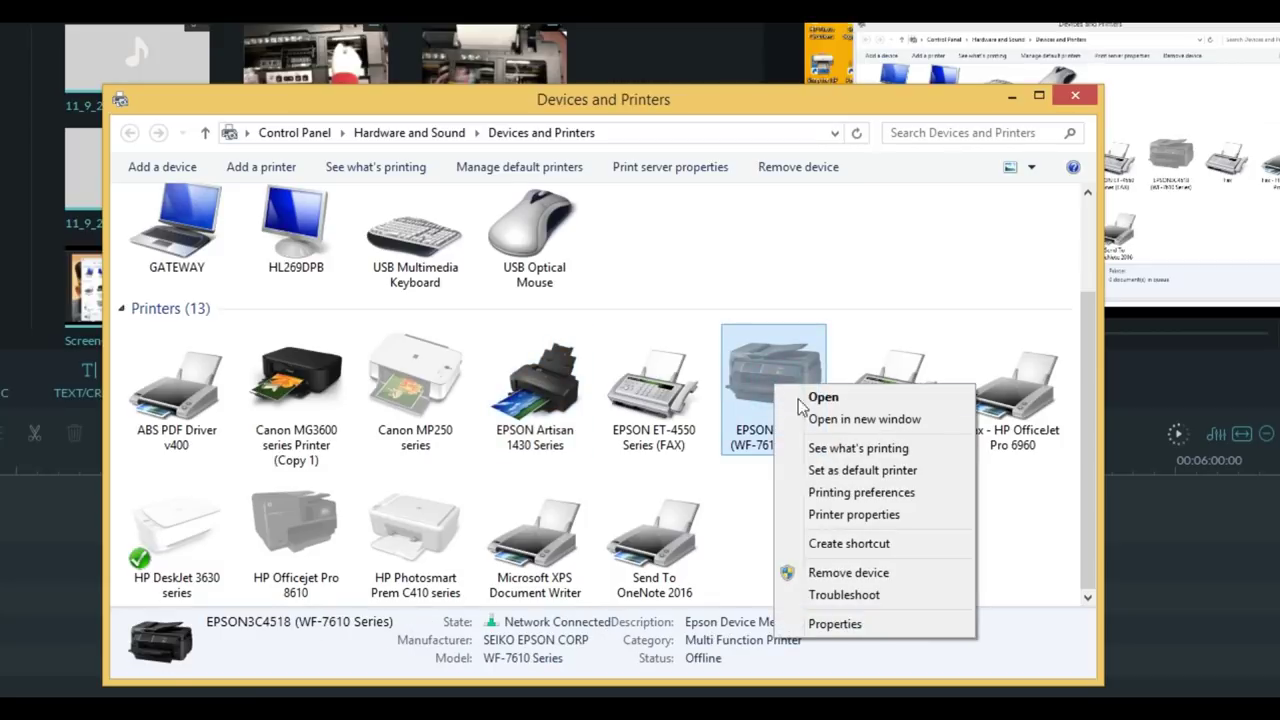
pyautogui.click(902, 492)
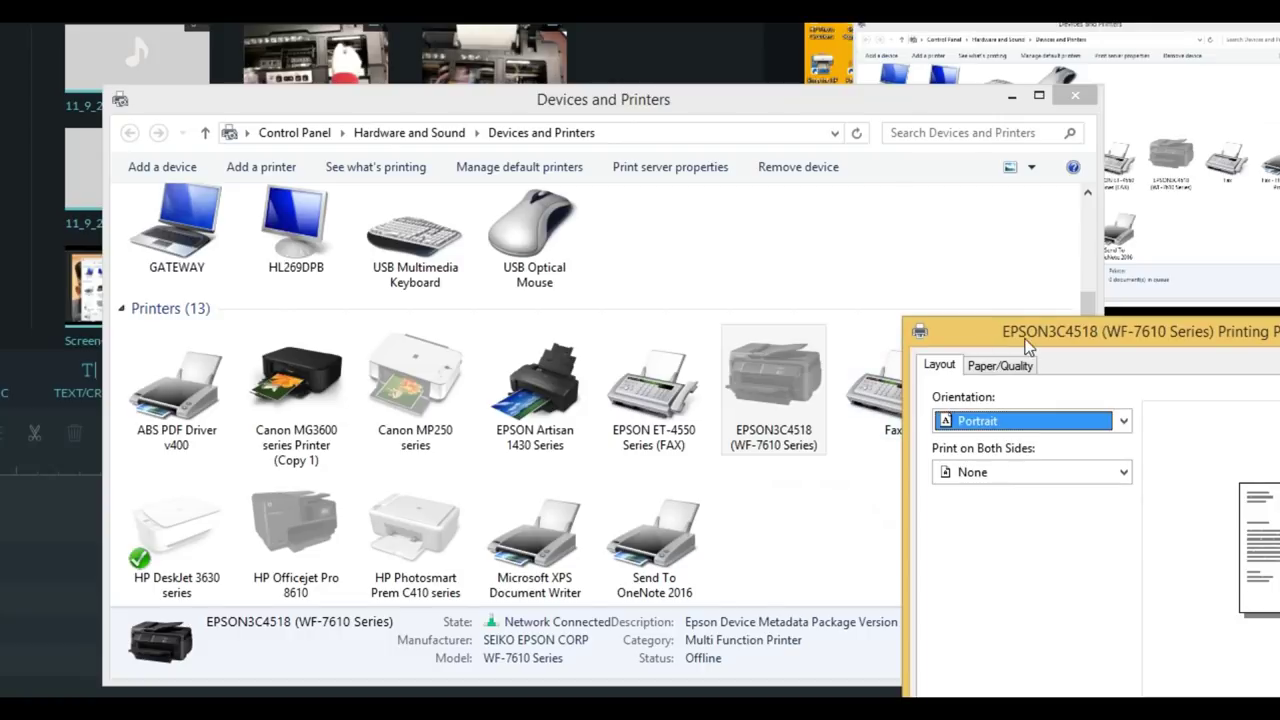
pyautogui.moveTo(1030, 335); pyautogui.dragTo(494, 197)
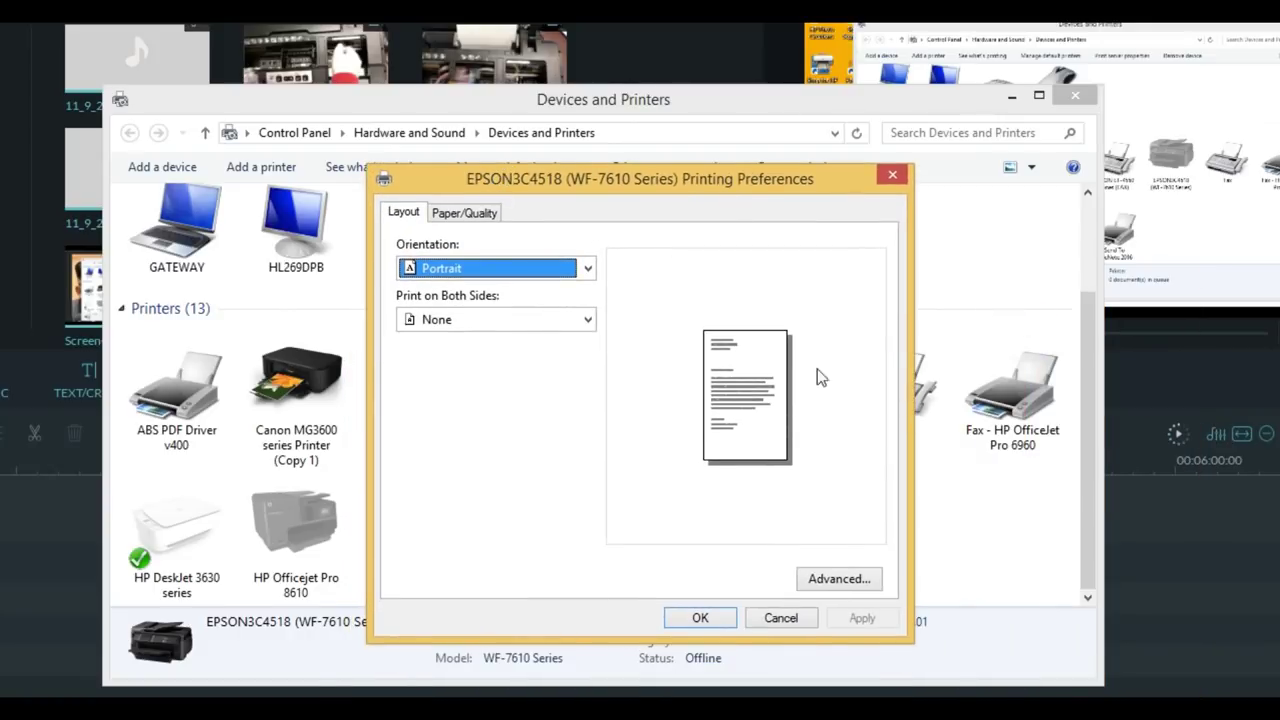
pyautogui.click(486, 216)
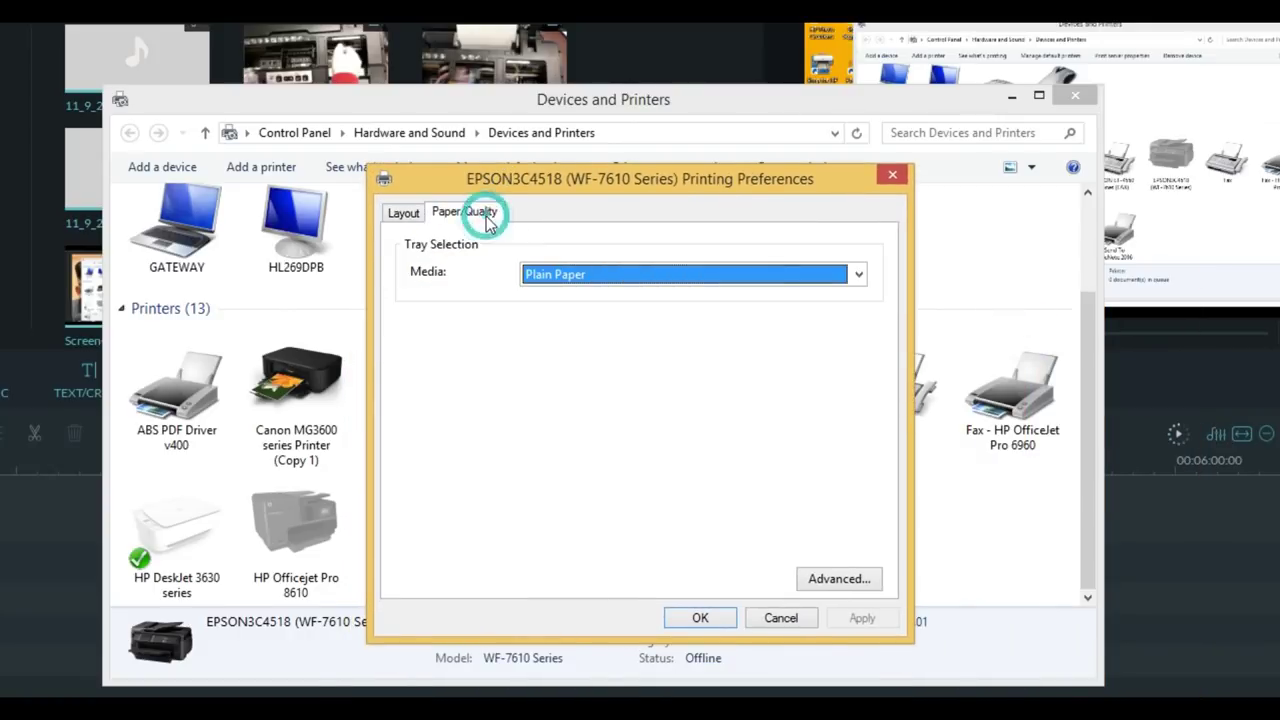
pyautogui.click(408, 220)
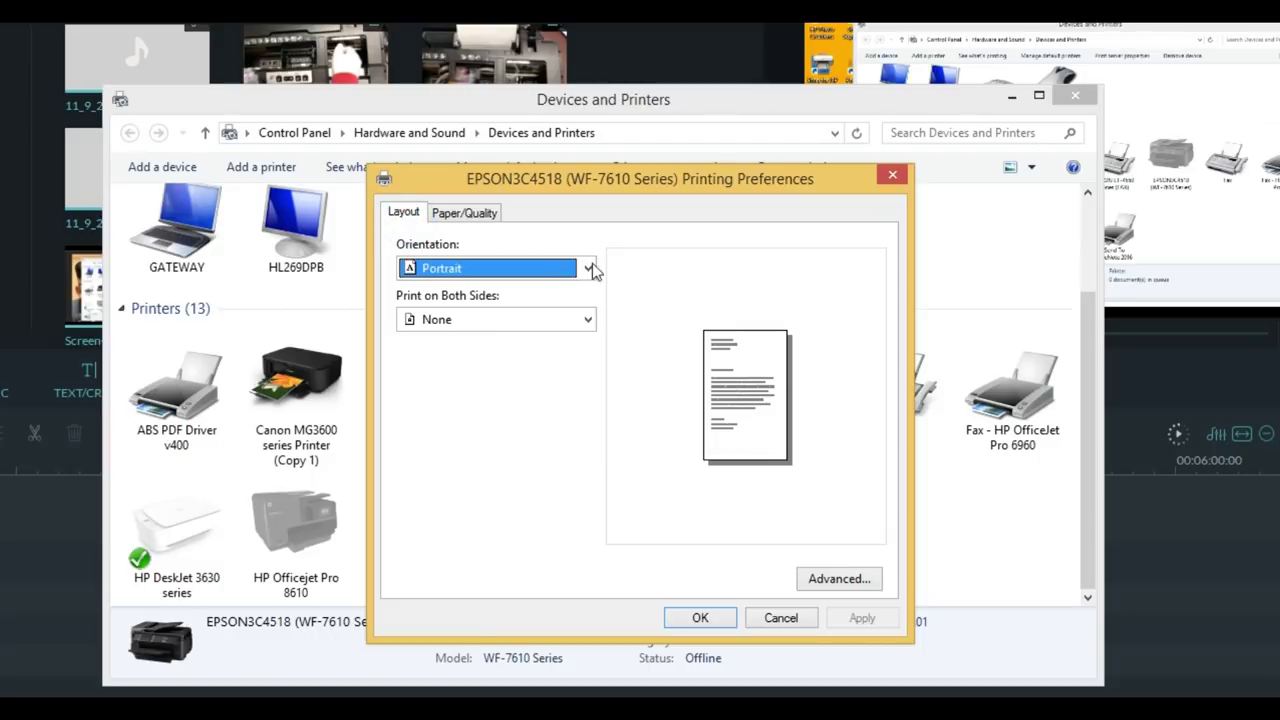
pyautogui.click(882, 177)
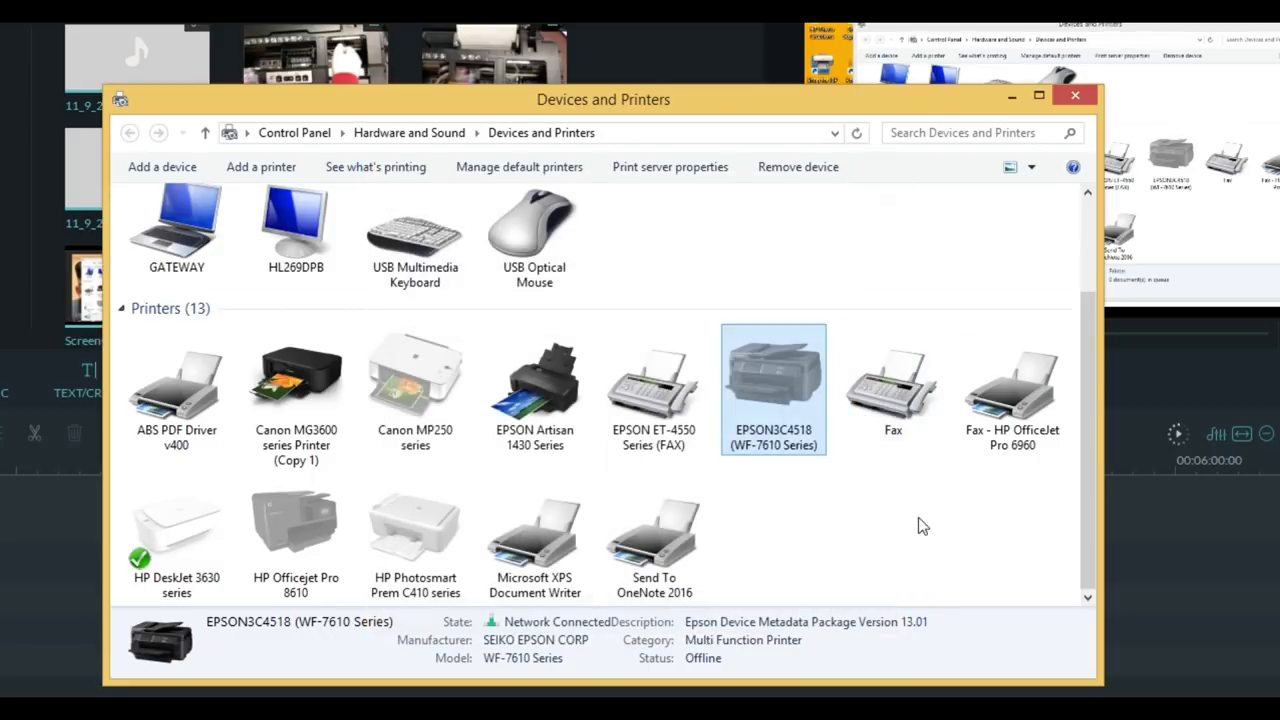
pyautogui.click(848, 530)
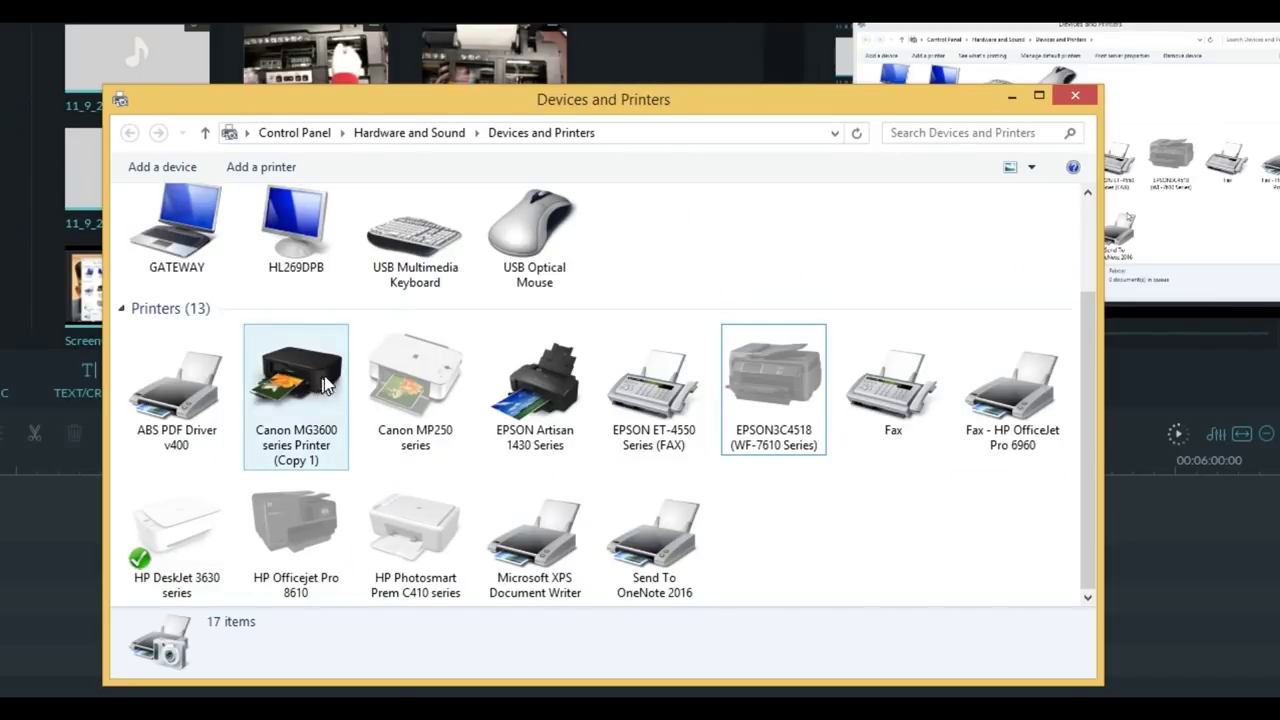
# Open the Canon MG3600 series printing preferences and choose the Photo Printing preset
pyautogui.rightClick(300, 378)
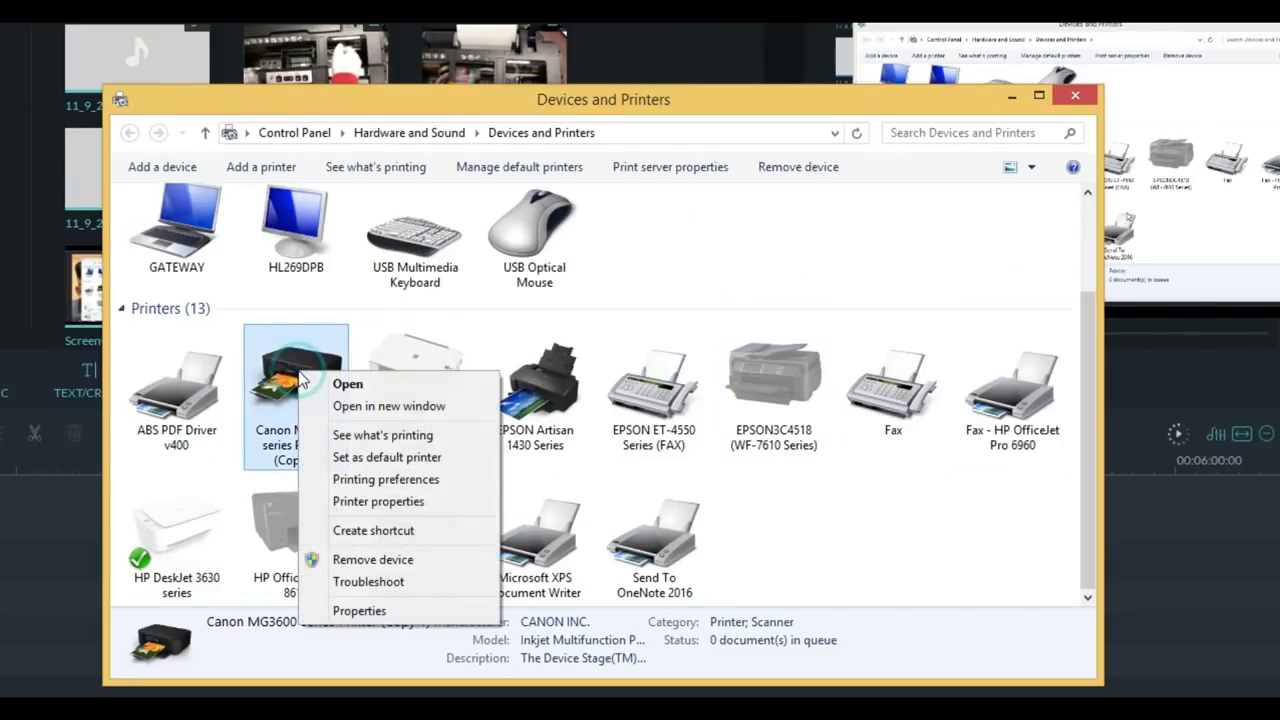
pyautogui.click(435, 481)
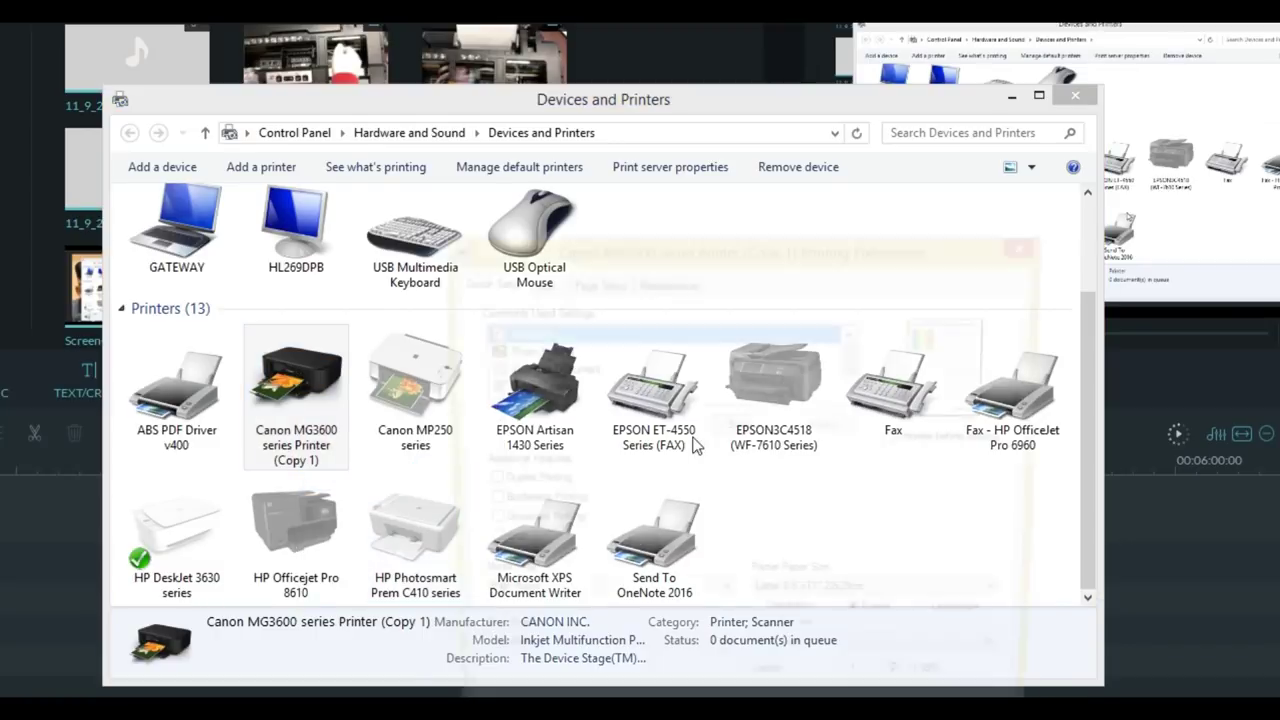
pyautogui.moveTo(687, 237); pyautogui.dragTo(562, 128)
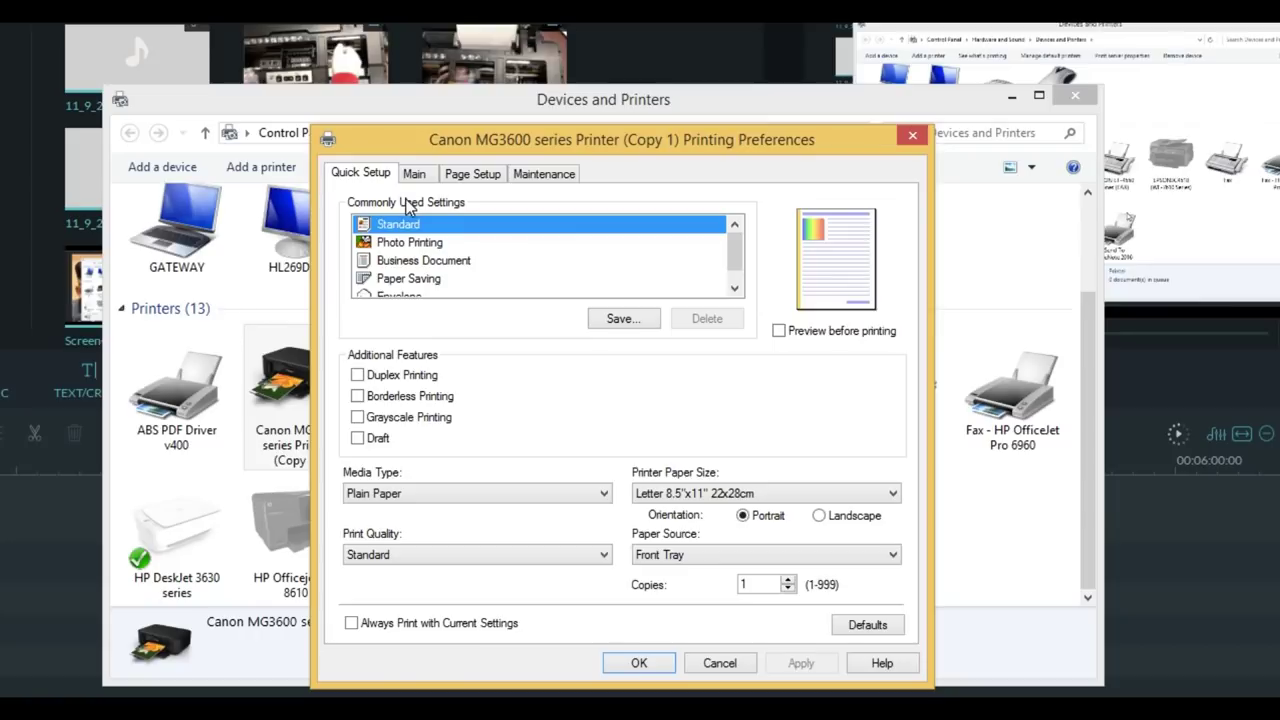
pyautogui.click(425, 243)
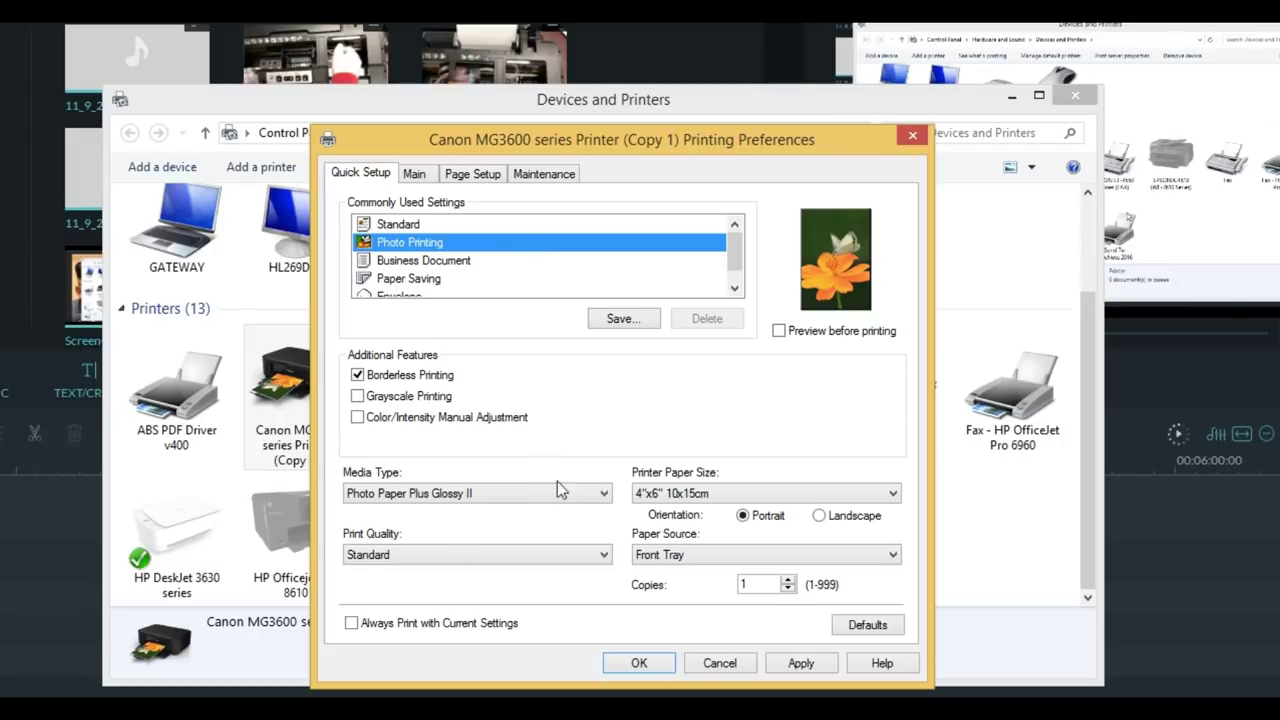
# Switch the Canon MG3600's color/intensity to Manual and open its manual color adjustment settings
pyautogui.click(415, 175)
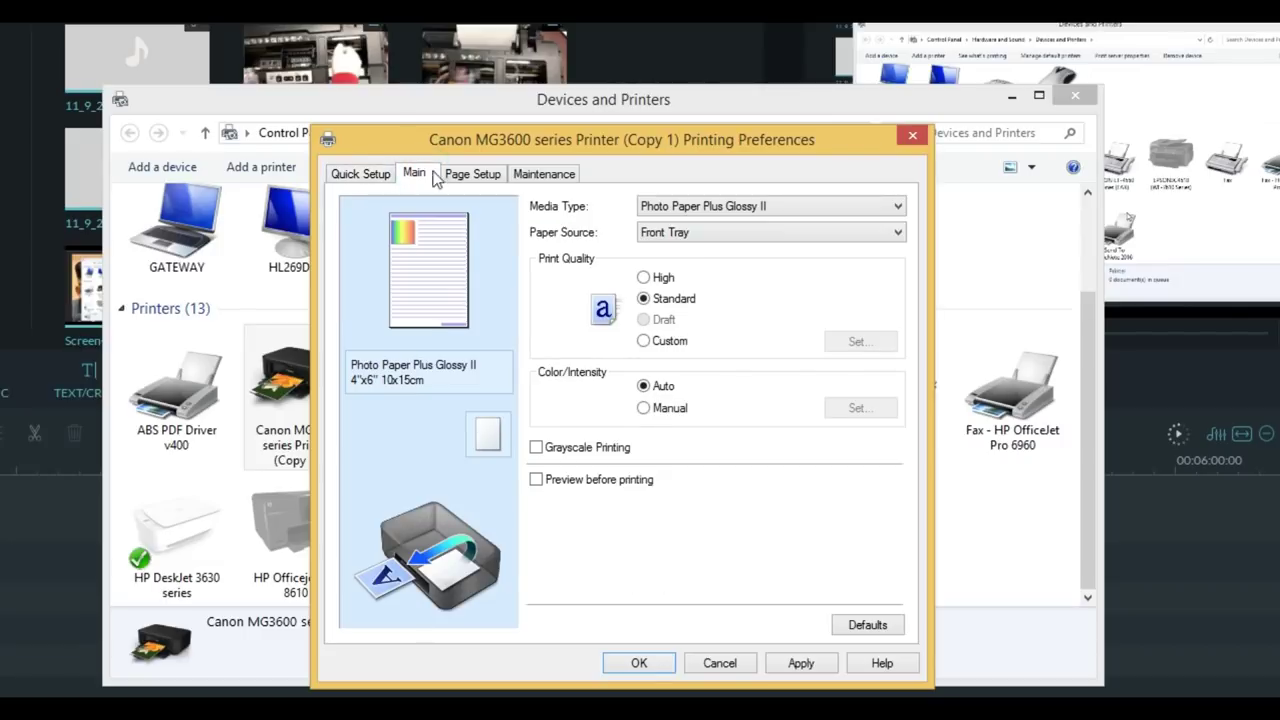
pyautogui.click(541, 174)
pyautogui.click(408, 175)
pyautogui.click(644, 409)
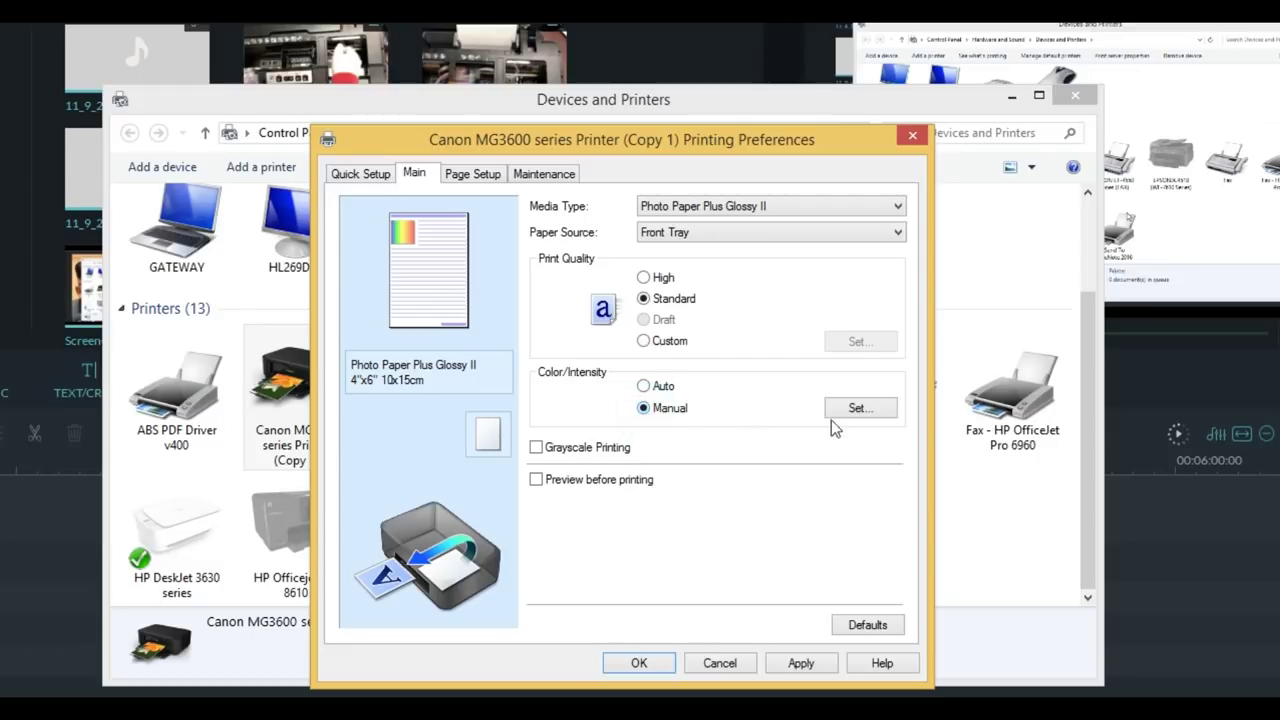
pyautogui.click(864, 412)
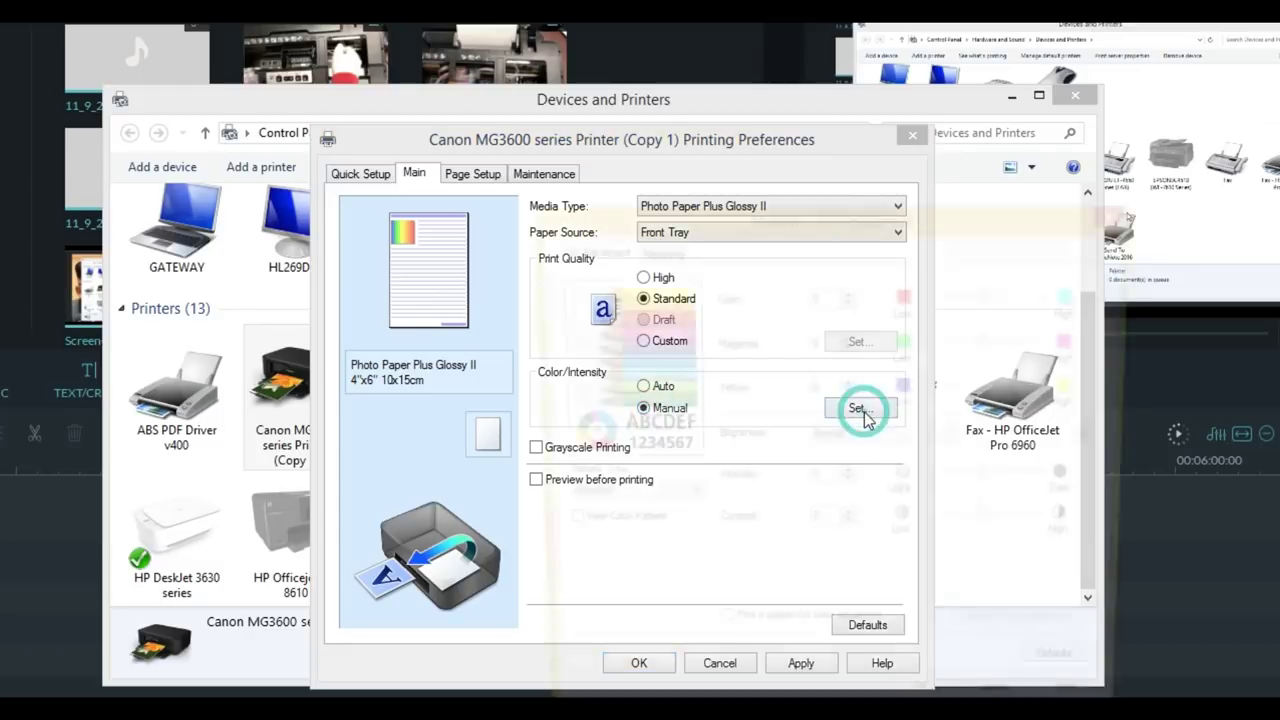
pyautogui.moveTo(747, 213); pyautogui.dragTo(602, 135)
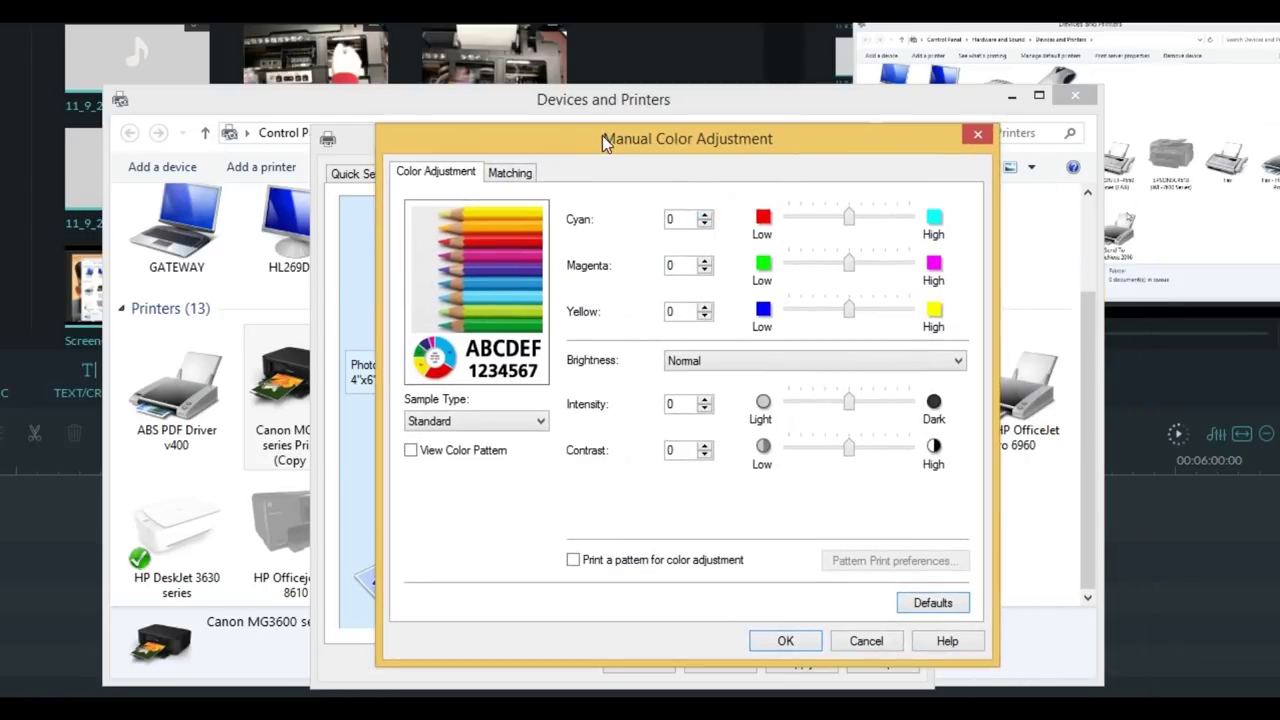
# Check the ICM input profile options, set the Canon's color correction to None, and apply and save the preferences
pyautogui.click(510, 174)
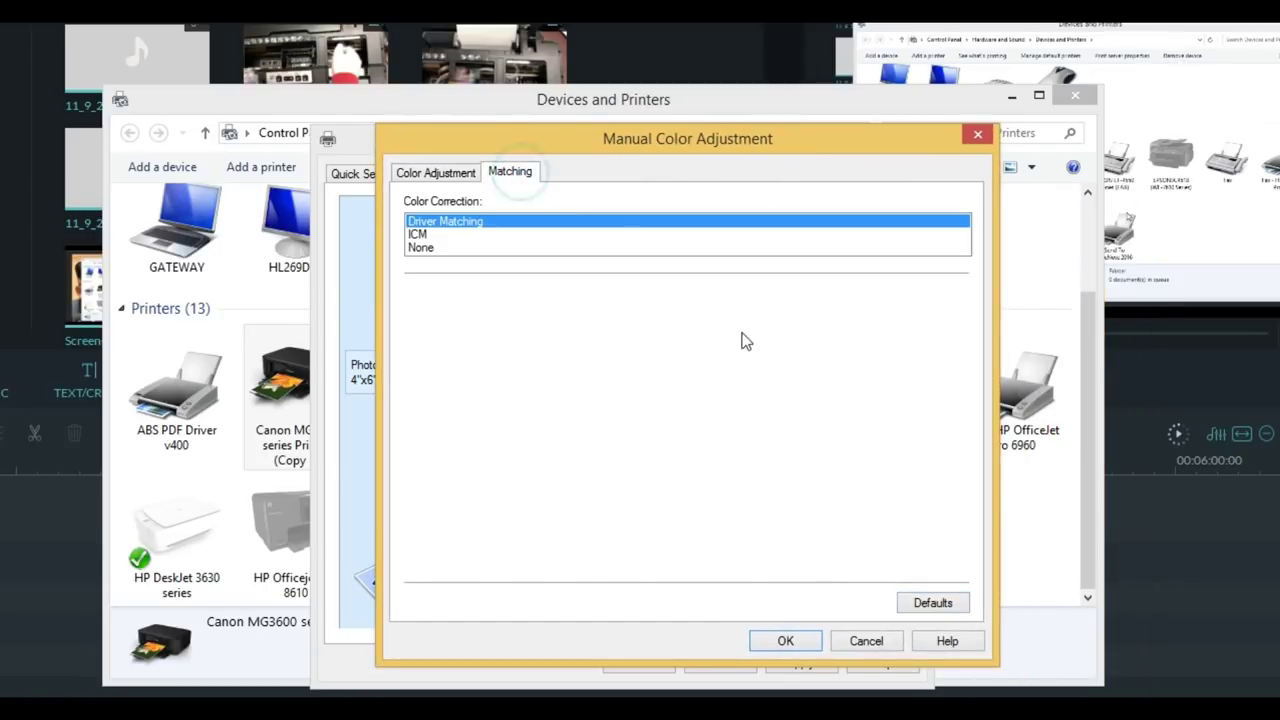
pyautogui.click(445, 234)
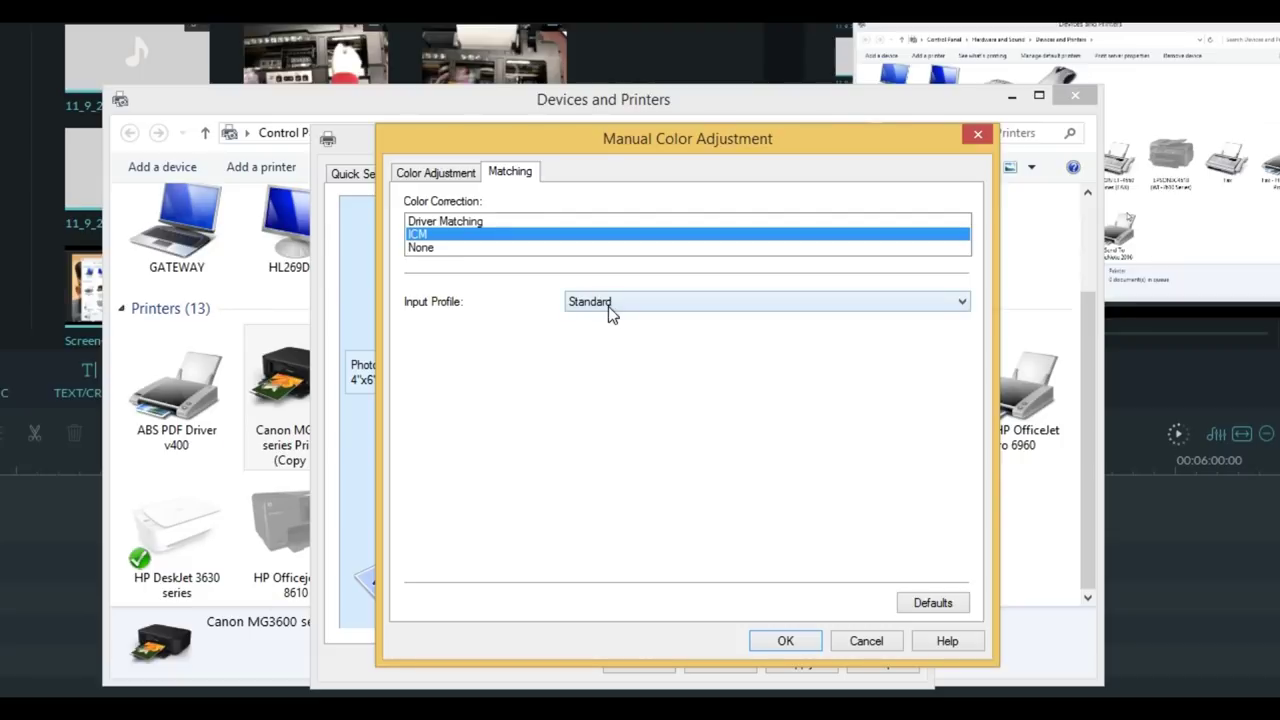
pyautogui.click(610, 304)
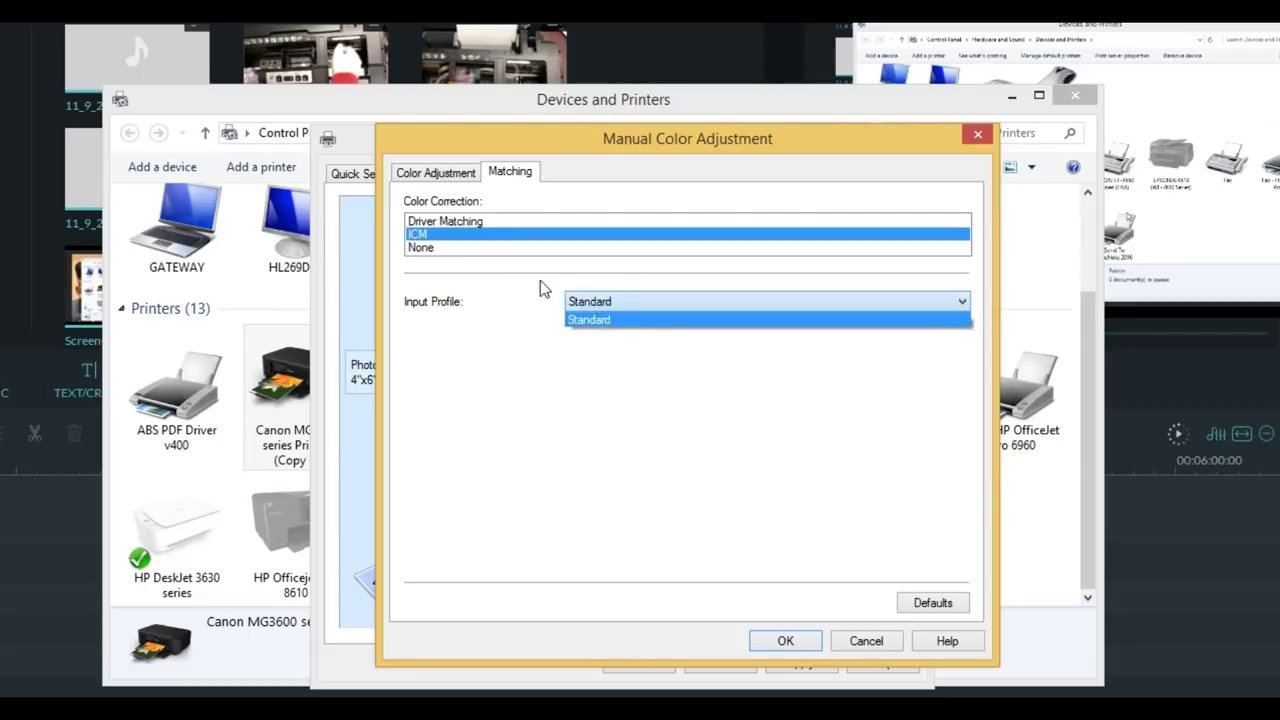
pyautogui.click(478, 250)
pyautogui.click(421, 248)
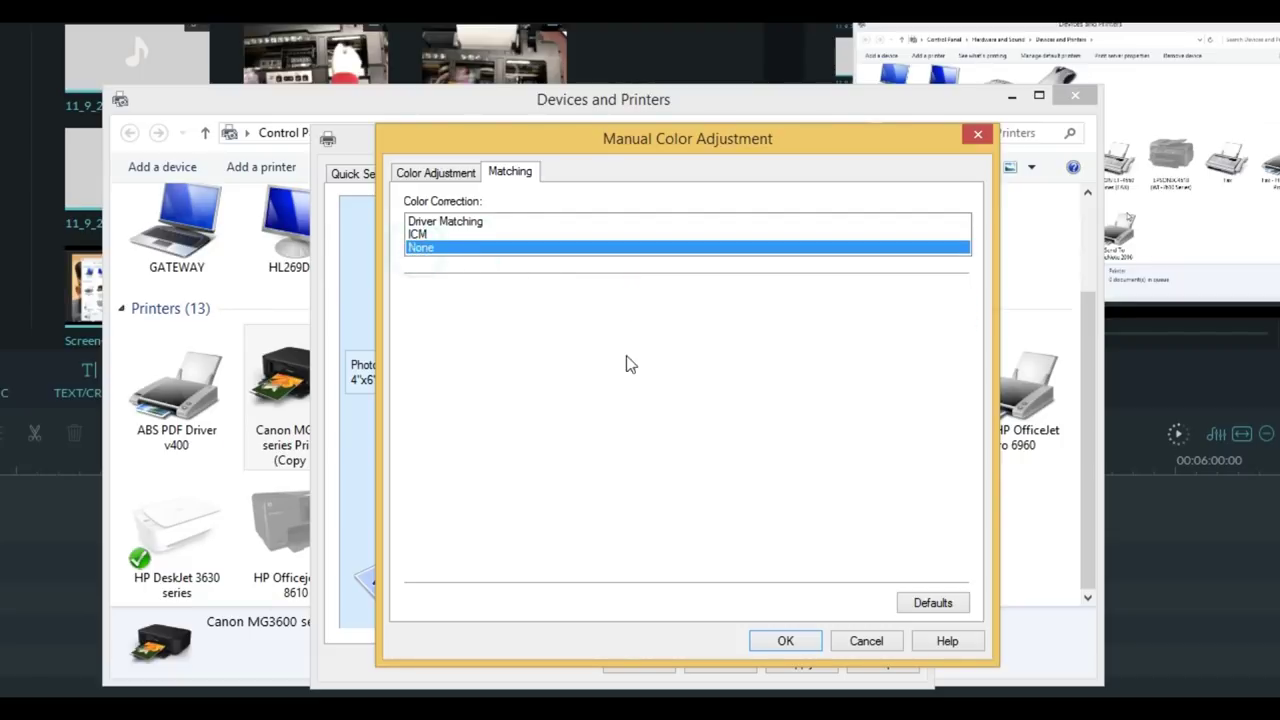
pyautogui.click(785, 643)
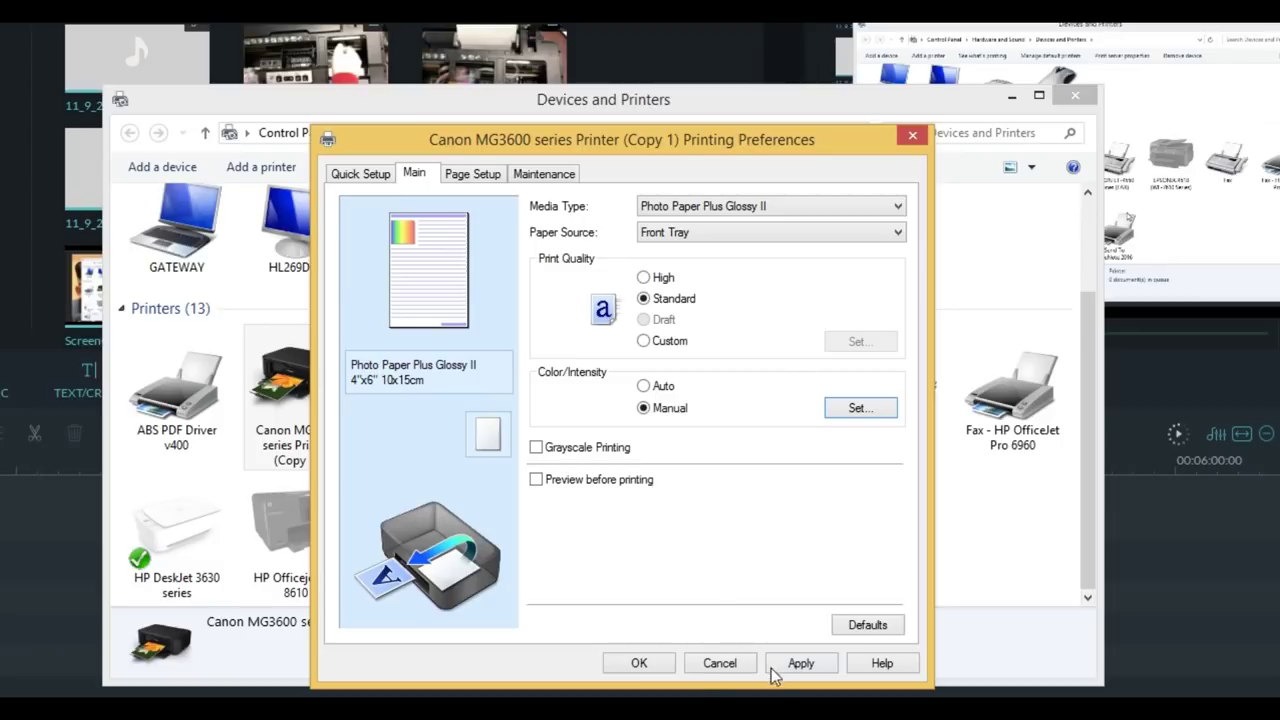
pyautogui.click(801, 663)
pyautogui.click(659, 663)
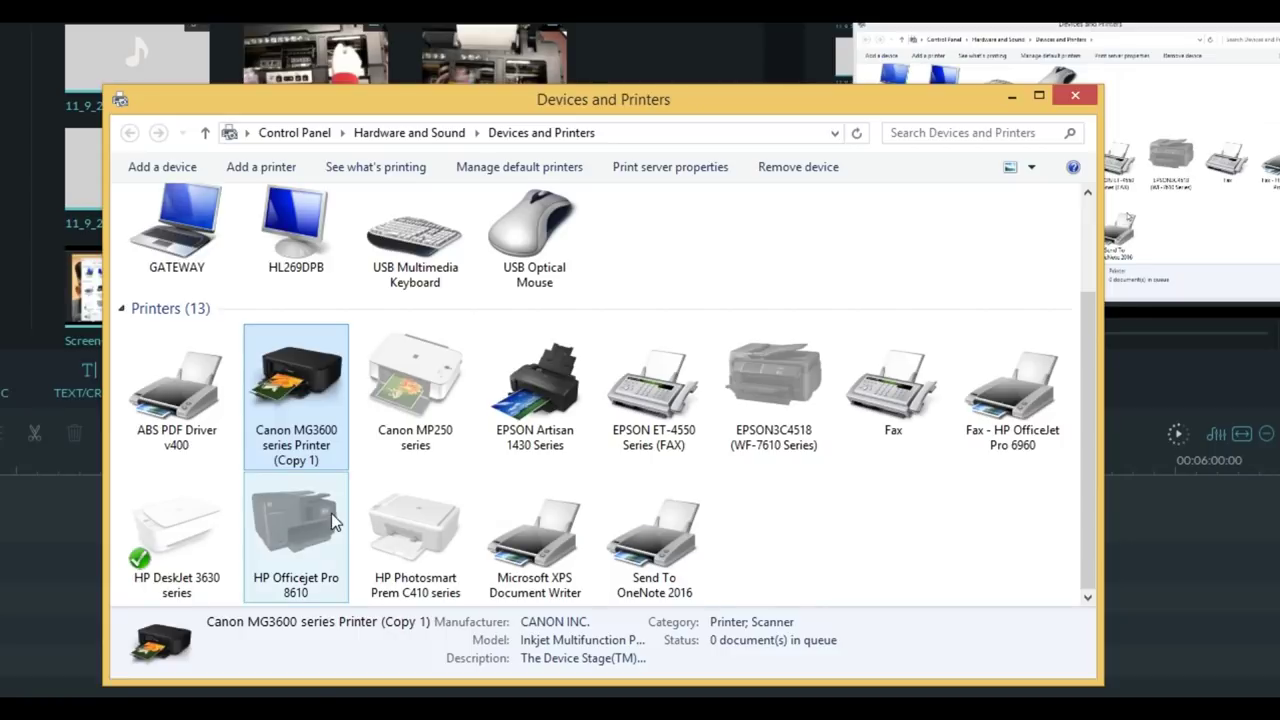
# Open the printing preferences of the HP Photosmart Prem C410 series and bring the dialog fully into view
pyautogui.click(301, 527)
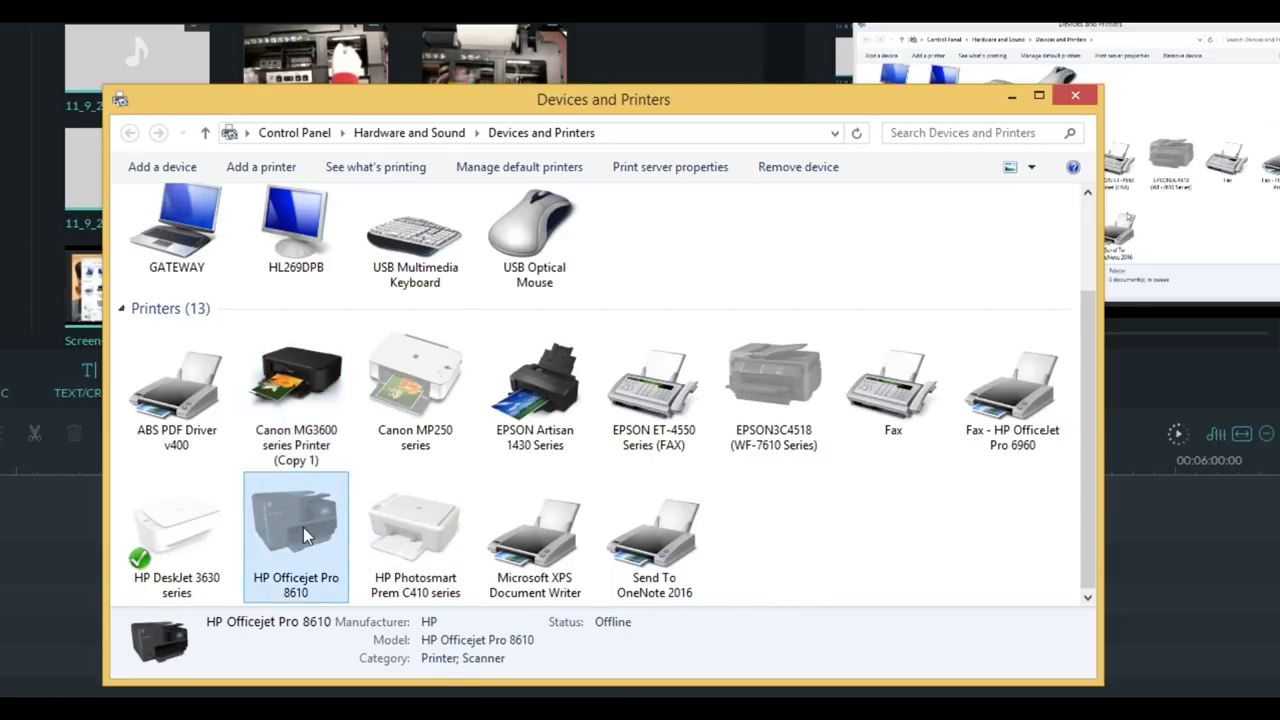
pyautogui.click(430, 536)
pyautogui.rightClick(437, 540)
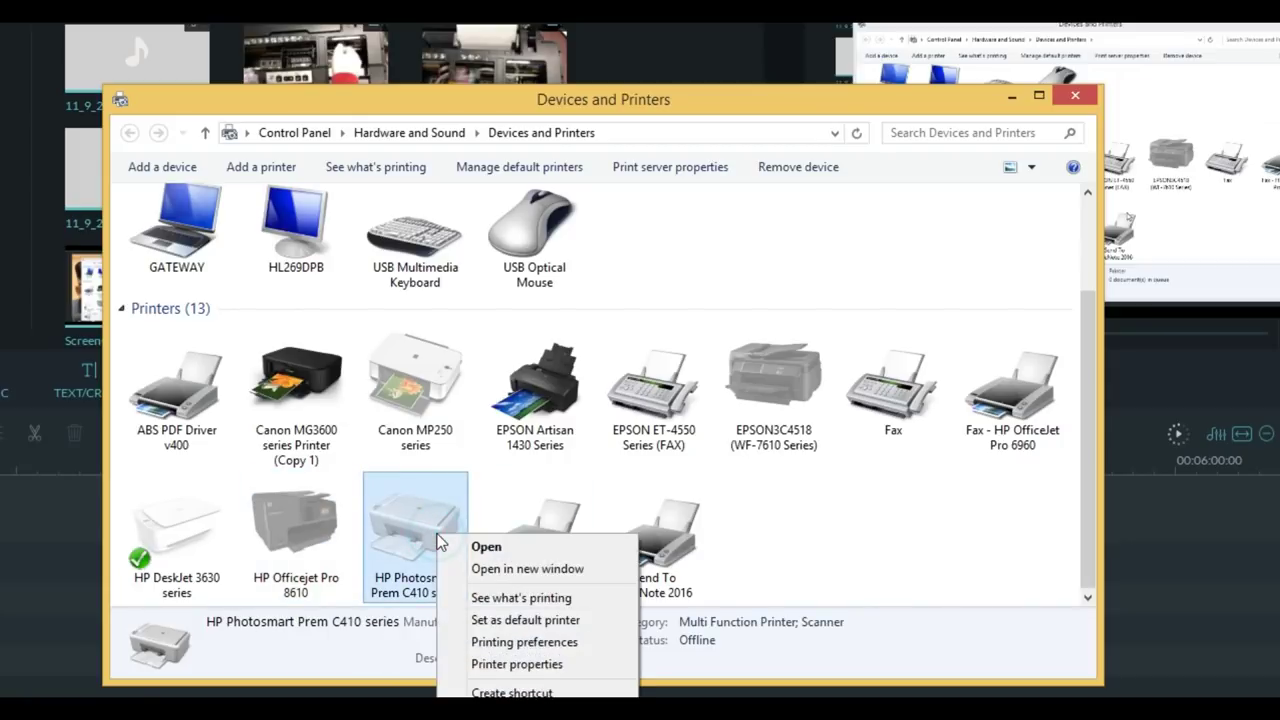
pyautogui.click(569, 649)
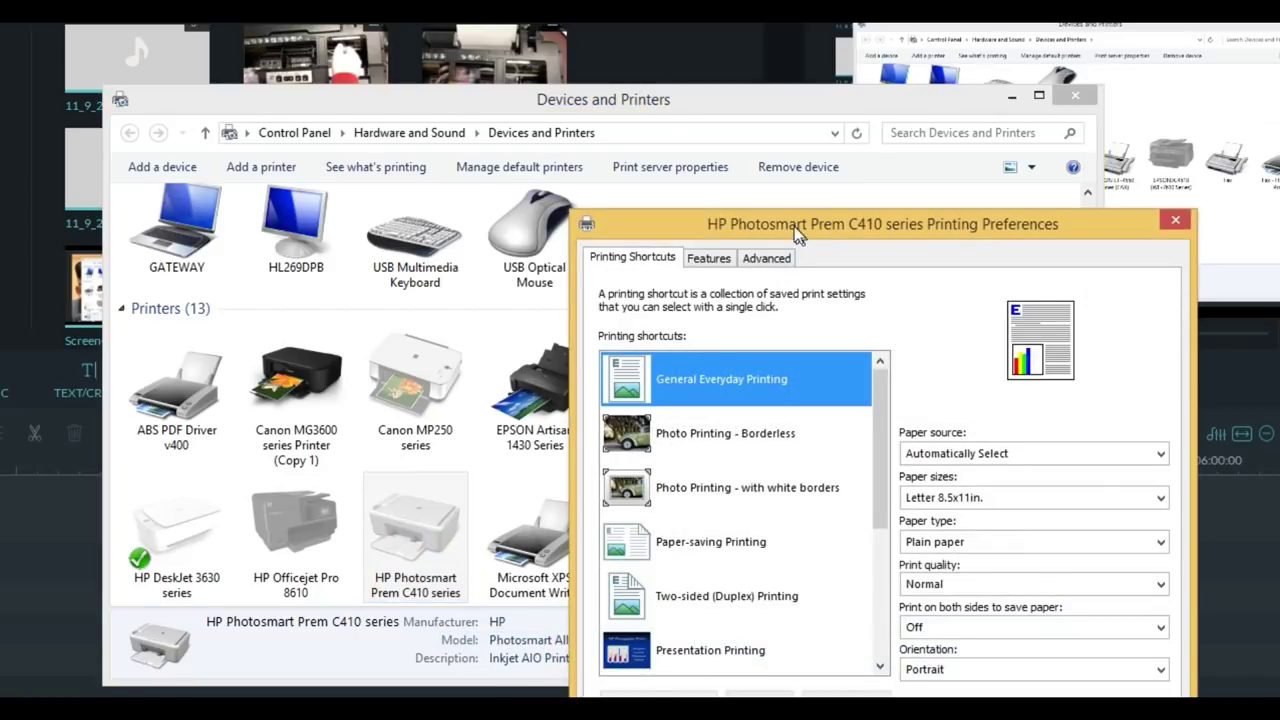
pyautogui.moveTo(794, 226); pyautogui.dragTo(530, 144)
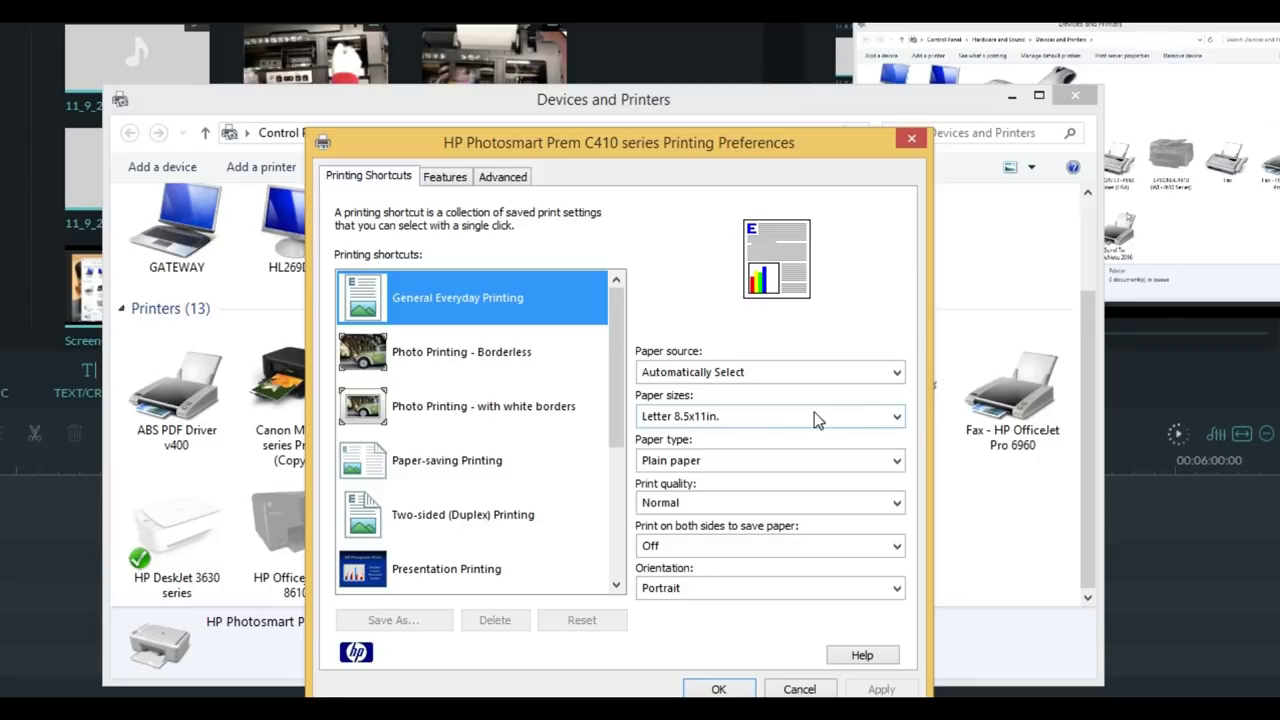
# Choose the Photo Printing - Borderless shortcut and set HP Real Life Technologies to RLT photo fix 'off'
pyautogui.click(460, 352)
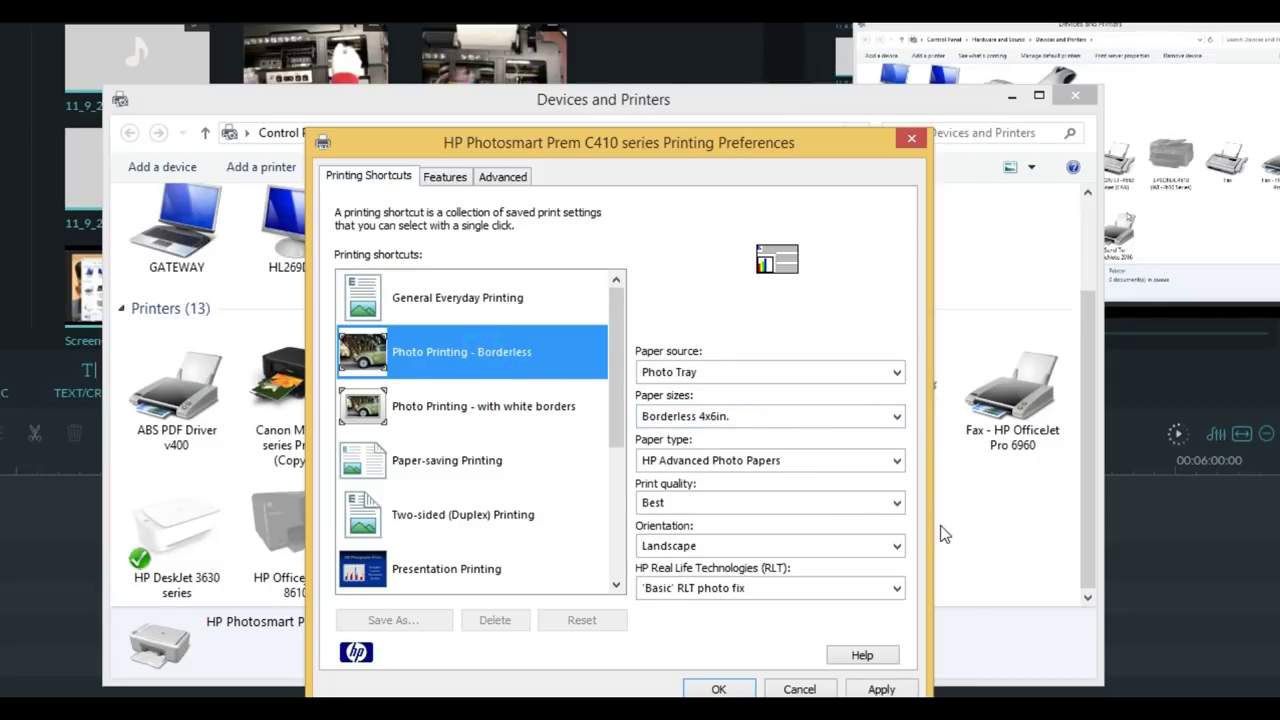
pyautogui.click(868, 592)
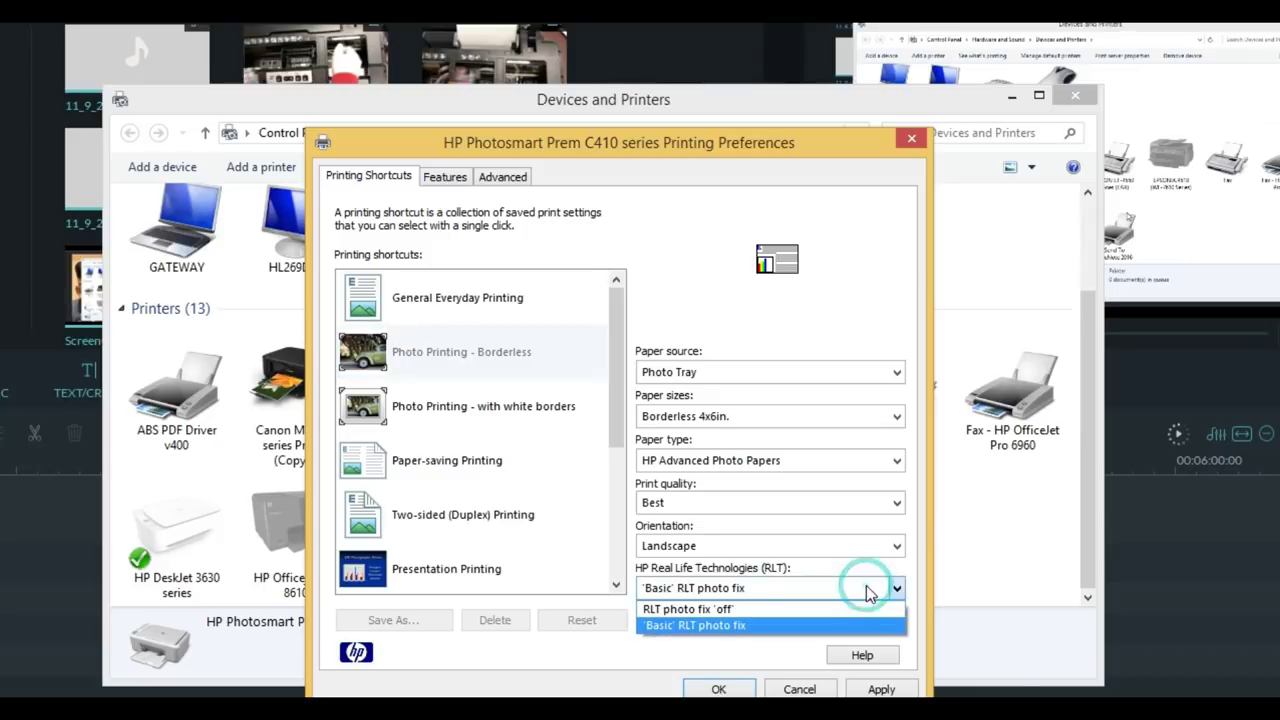
pyautogui.click(810, 610)
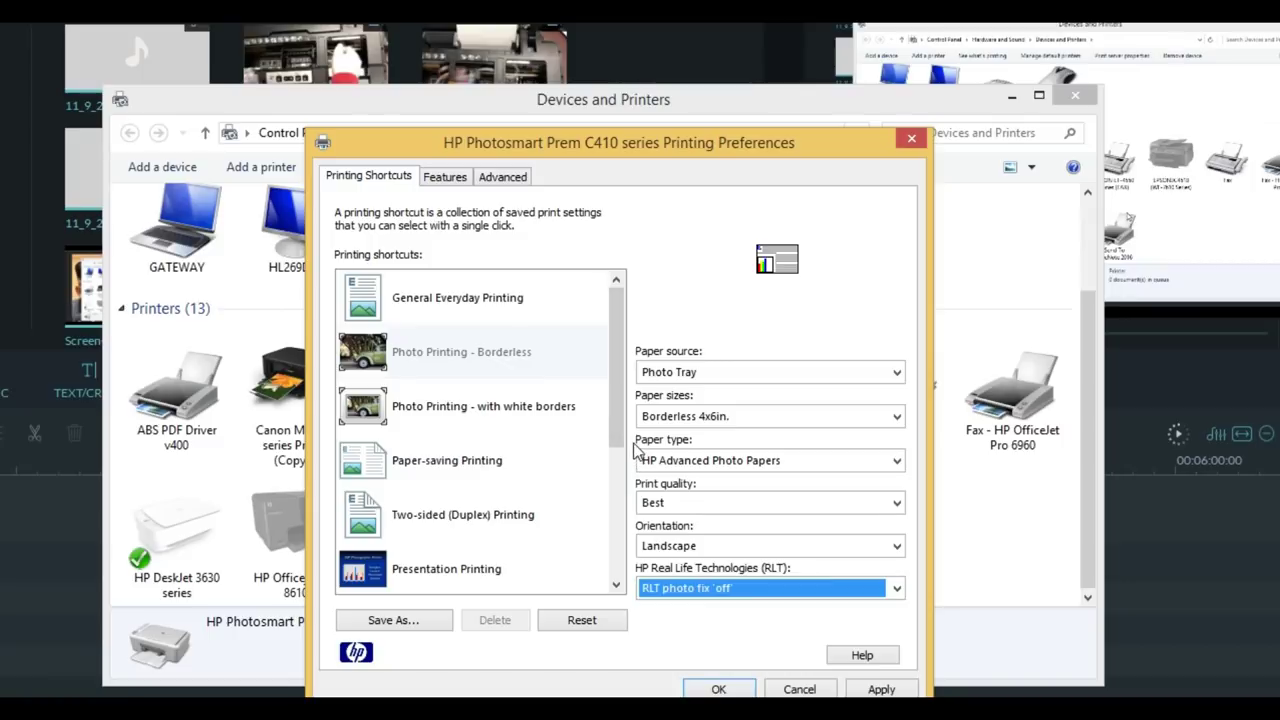
# Set the HP Photosmart's color management to Application Managed Colors and save the preferences
pyautogui.click(447, 182)
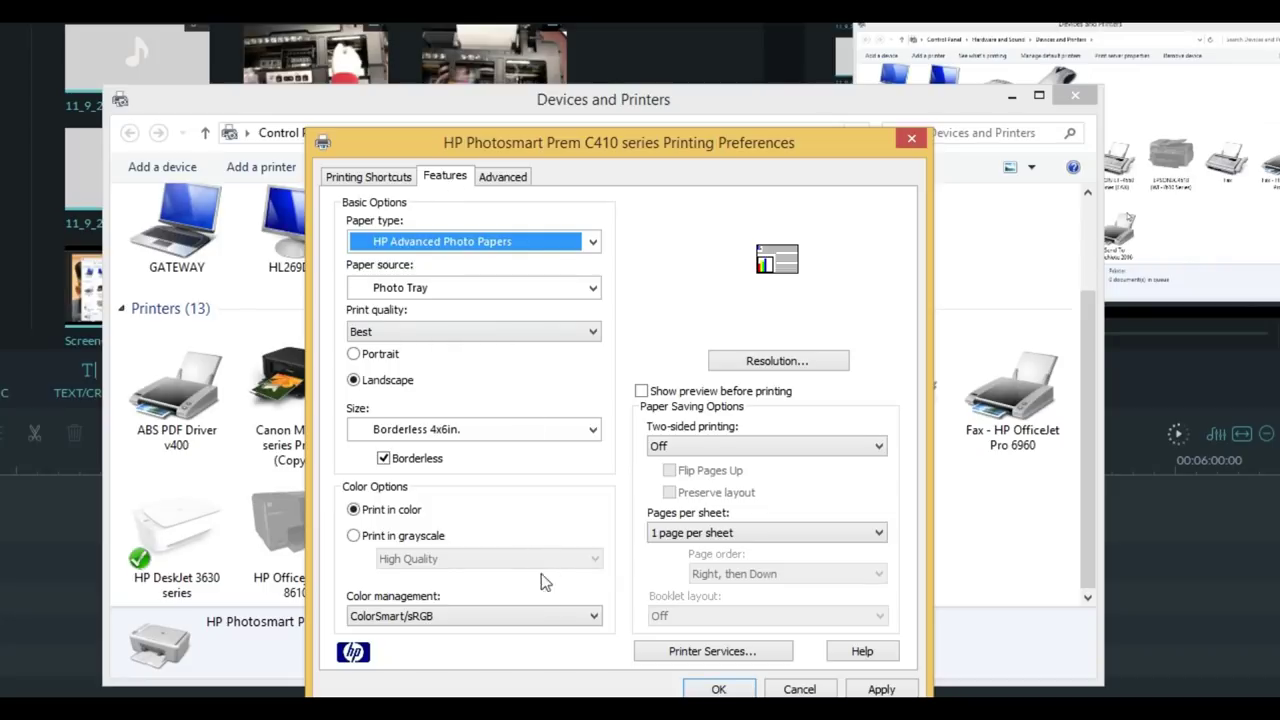
pyautogui.click(537, 615)
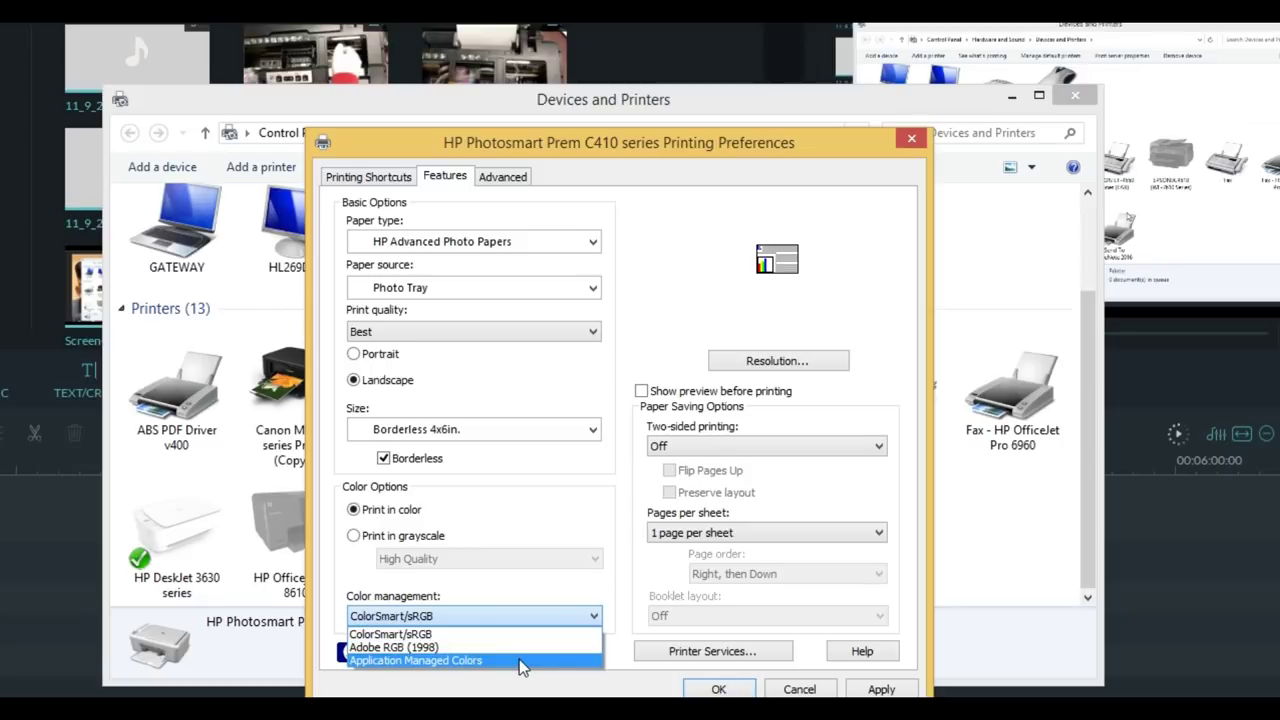
pyautogui.click(519, 659)
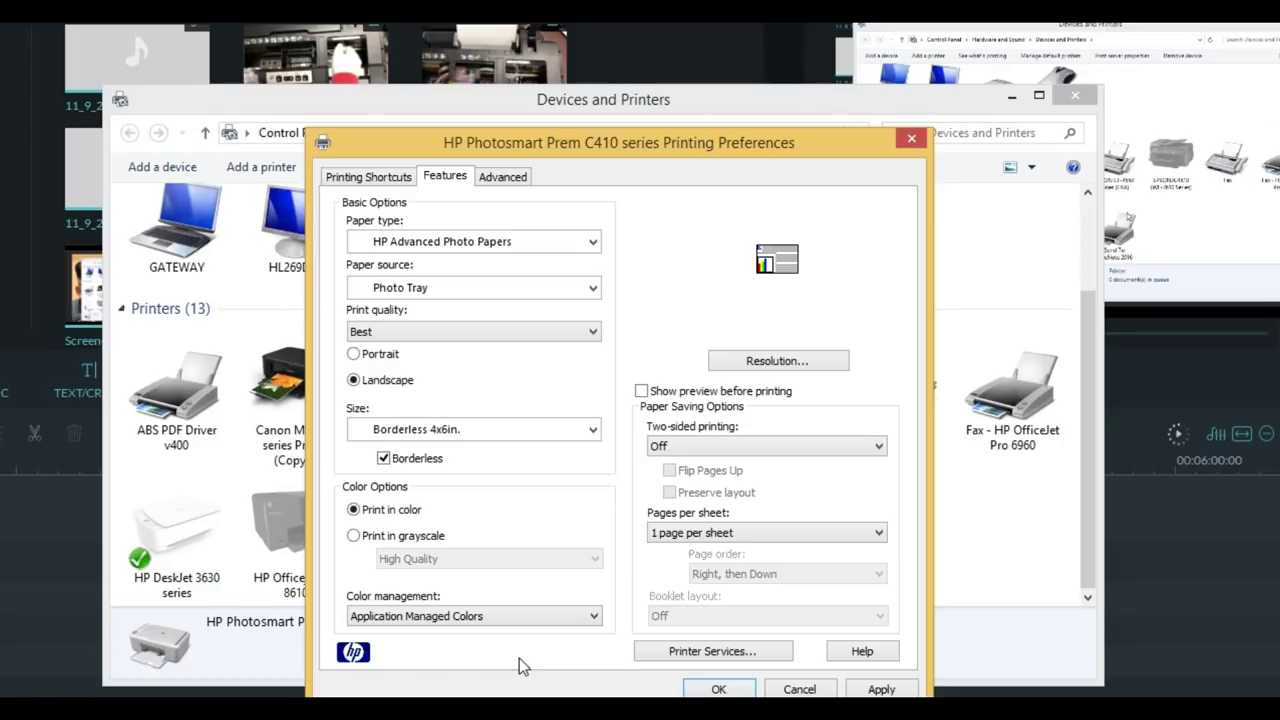
pyautogui.click(722, 686)
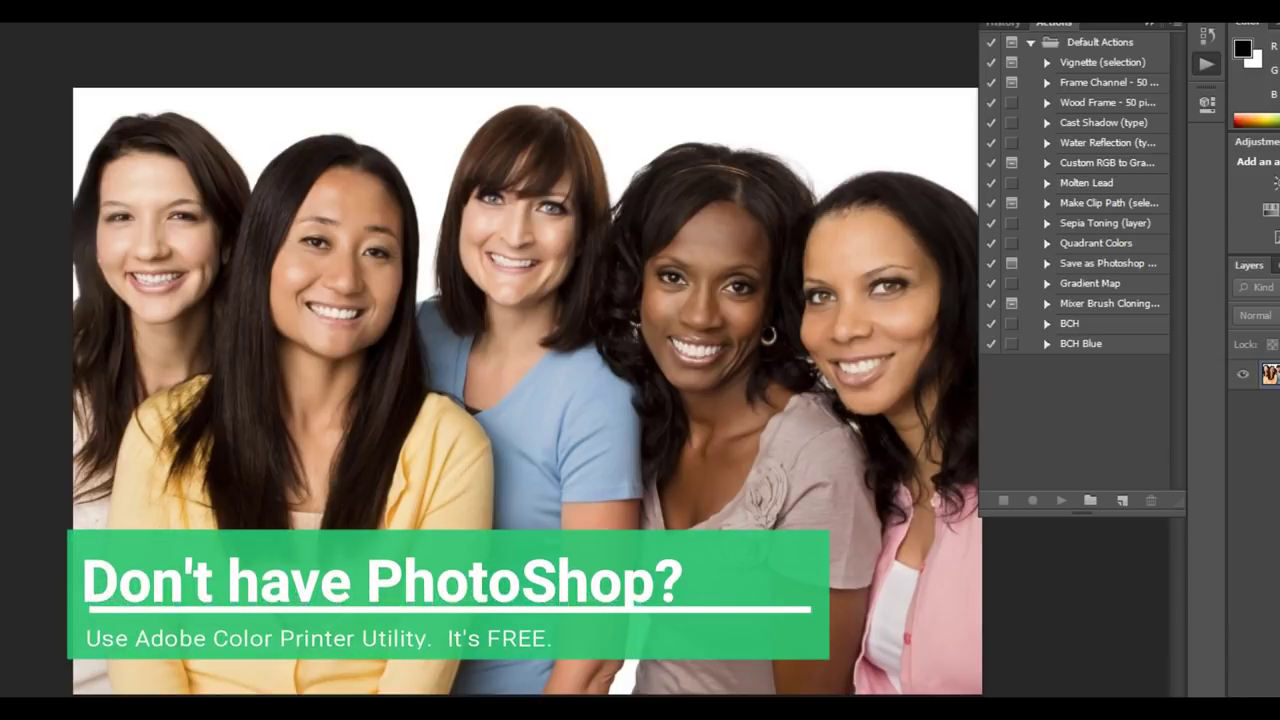
pyautogui.hotkey('alt', 'f')
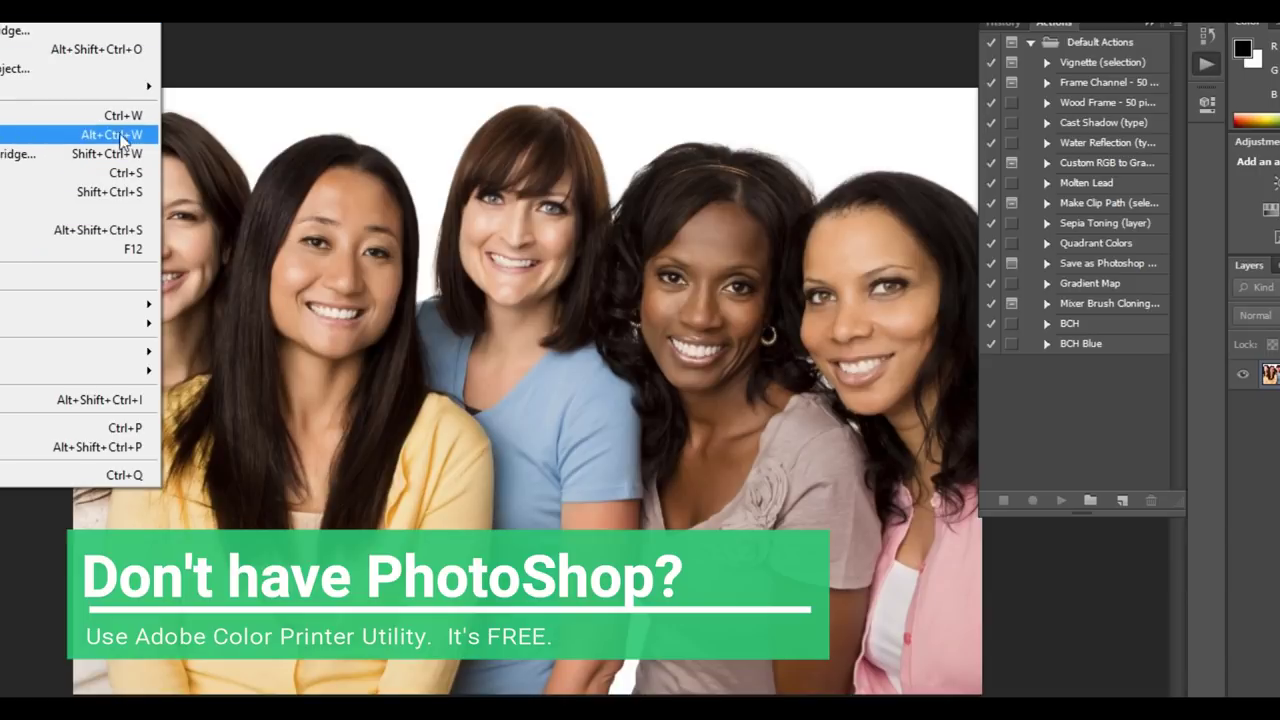
pyautogui.click(364, 80)
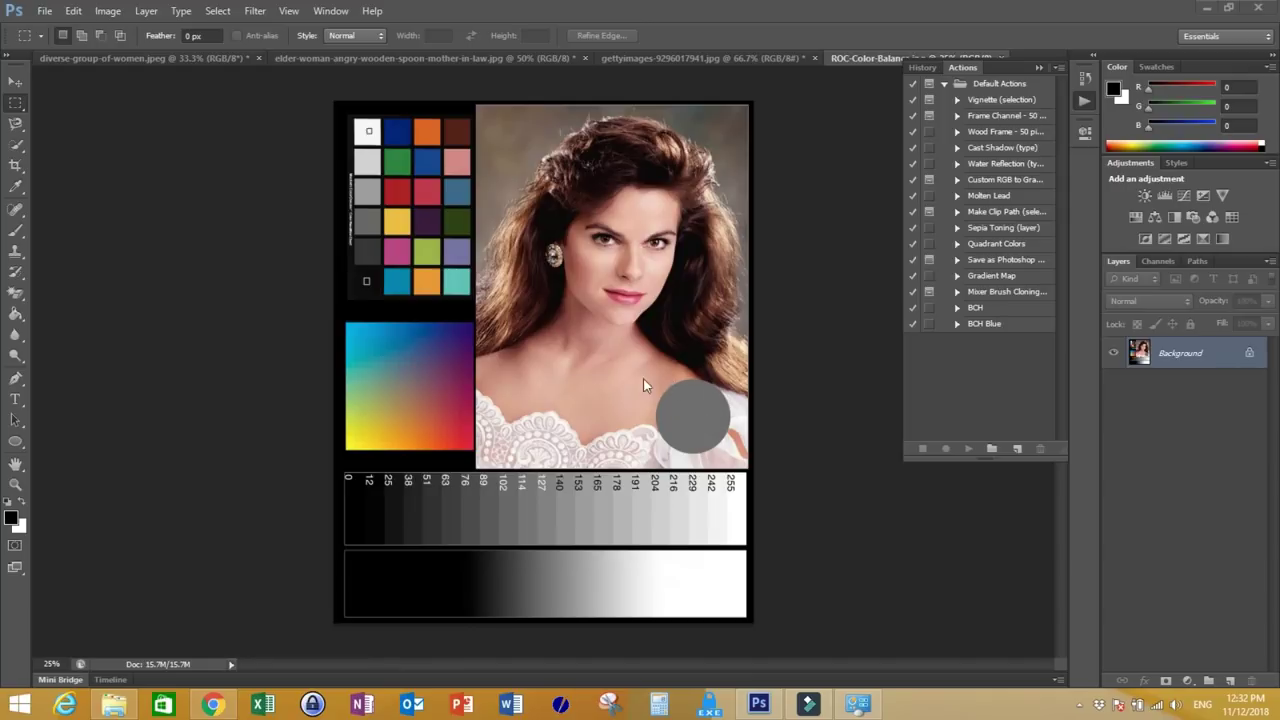
# Neutralize the test image with a Curves adjustment by sampling its large gray circle as the gray point, and apply it
pyautogui.click(106, 11)
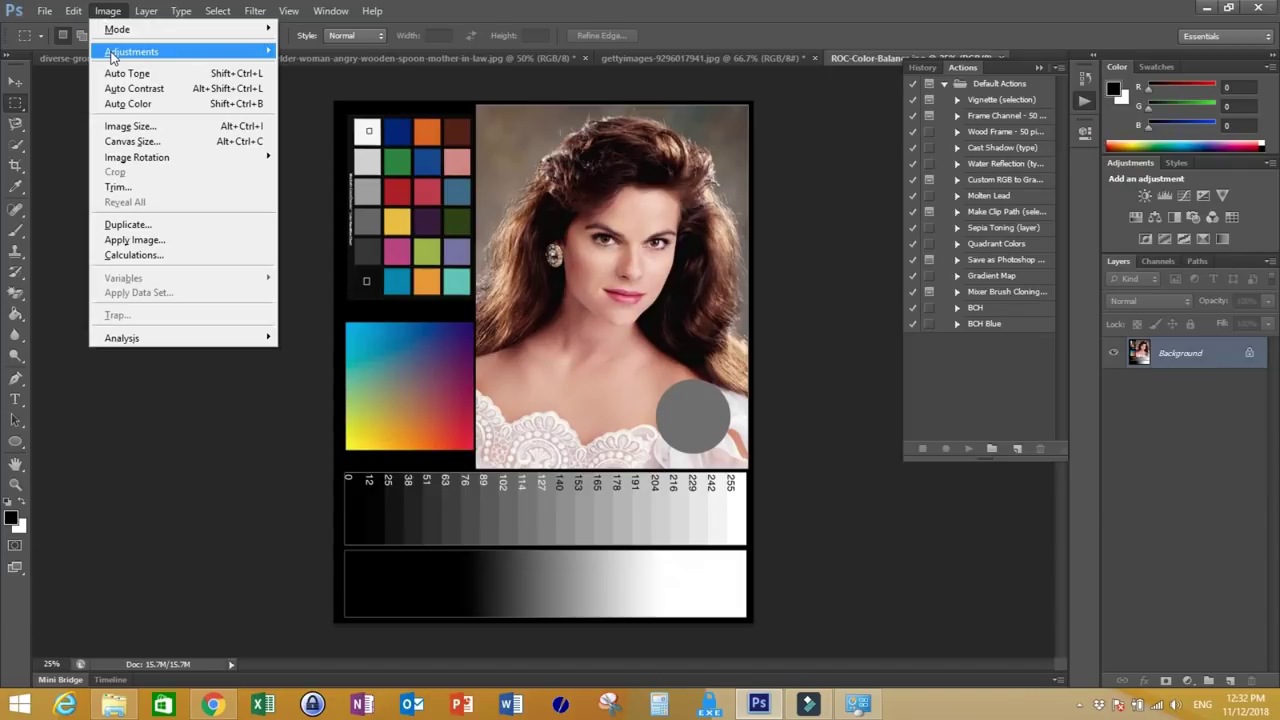
pyautogui.moveTo(115, 55)
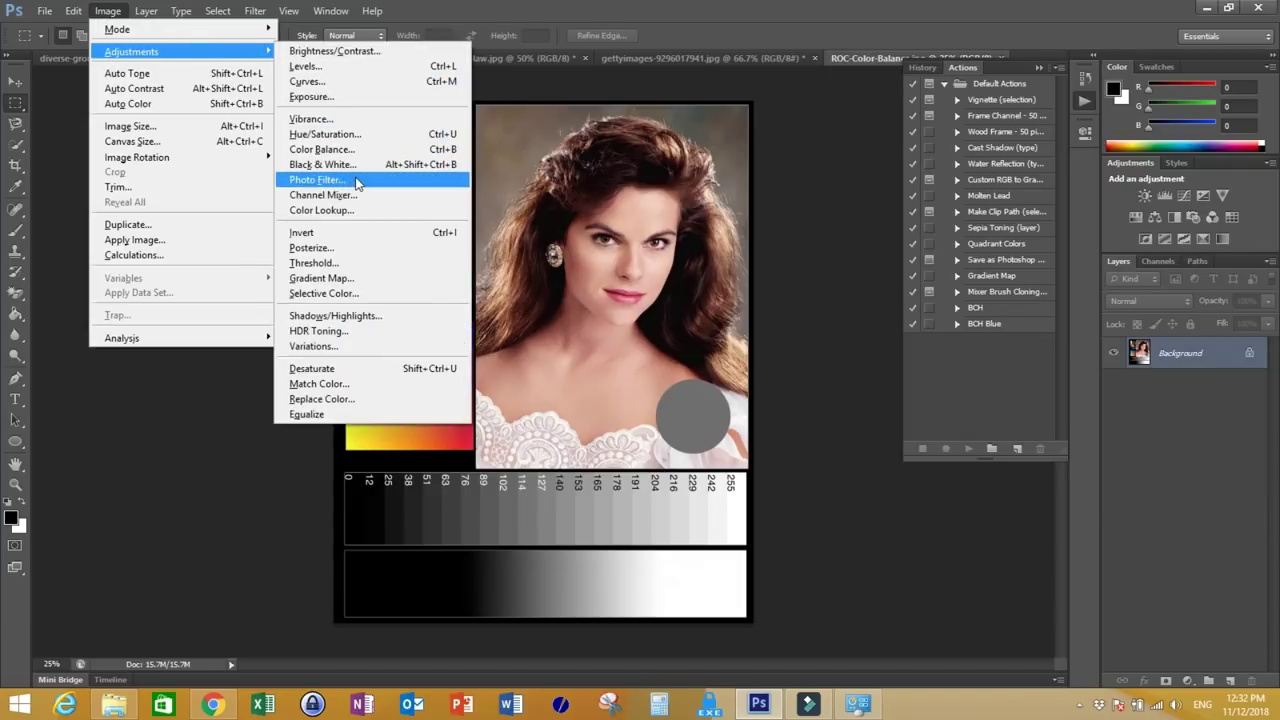
pyautogui.click(233, 60)
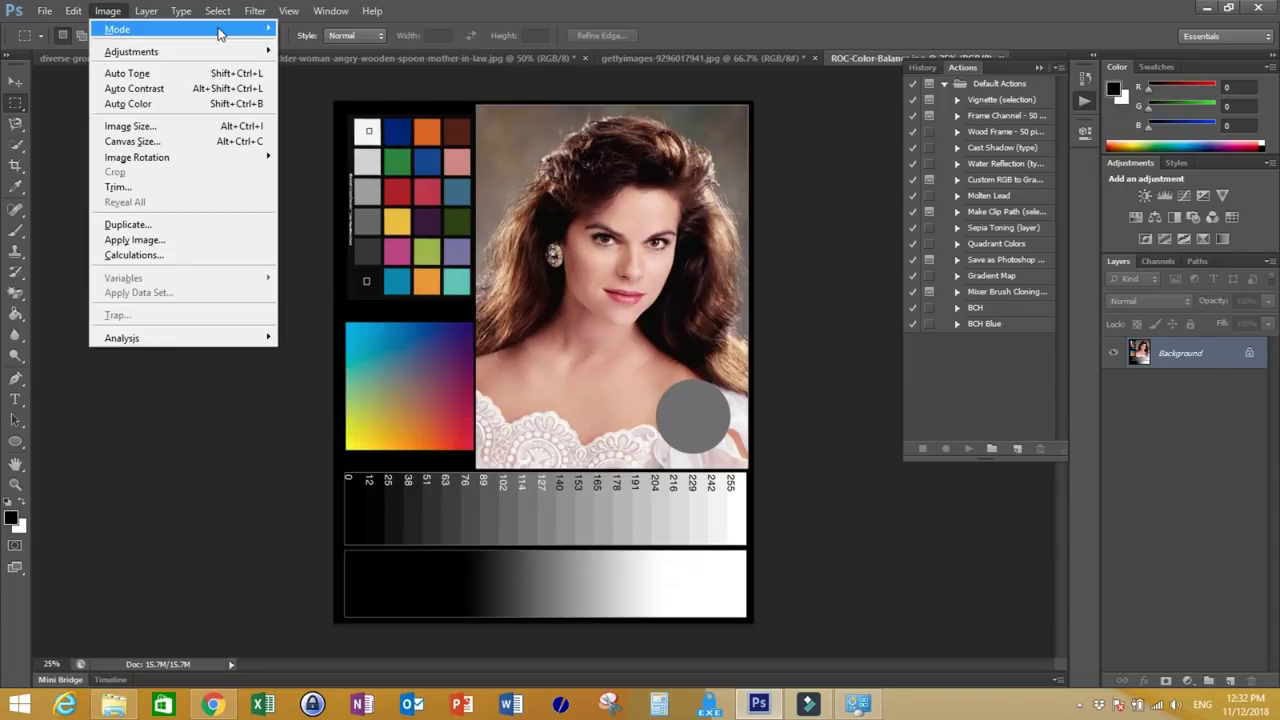
pyautogui.moveTo(218, 51)
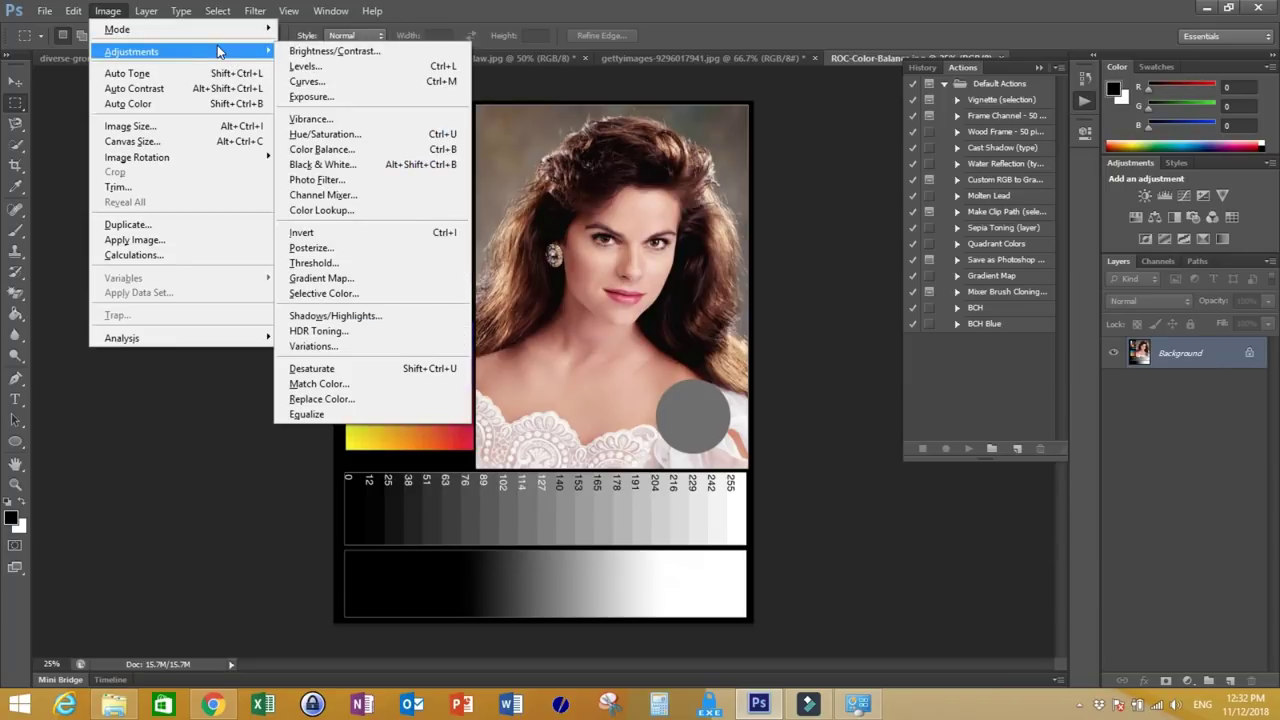
pyautogui.click(330, 80)
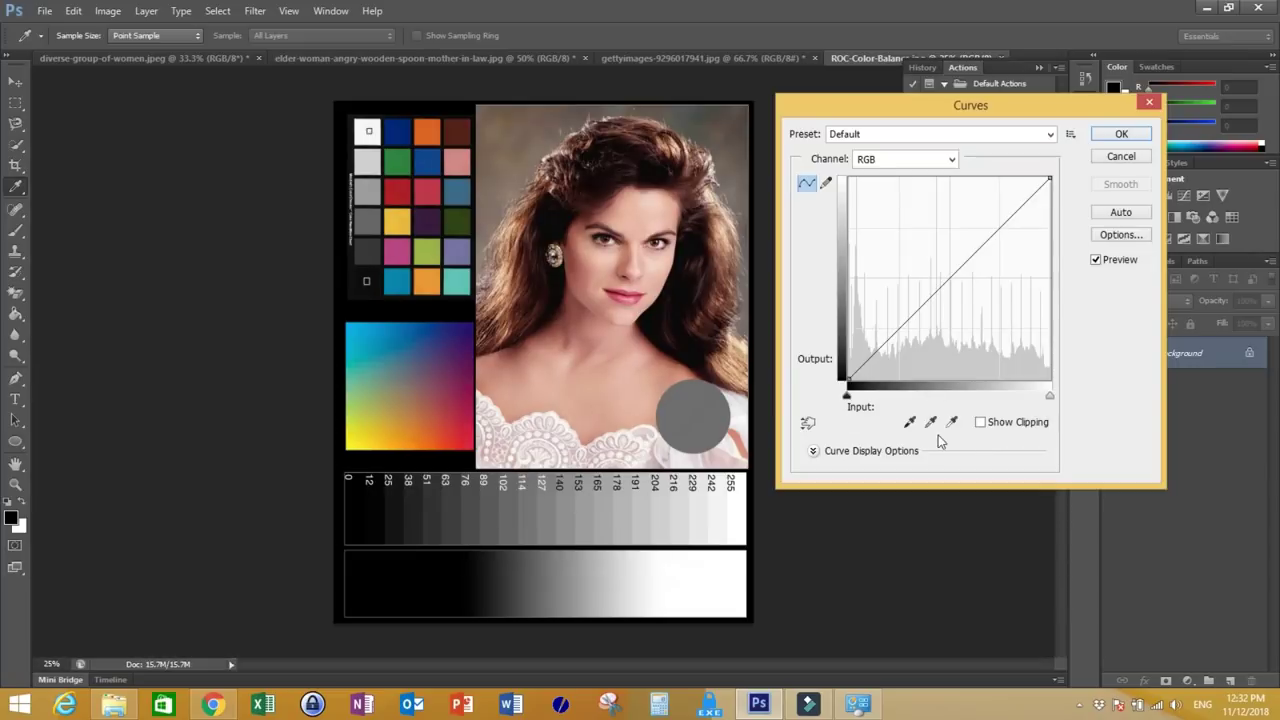
pyautogui.click(930, 421)
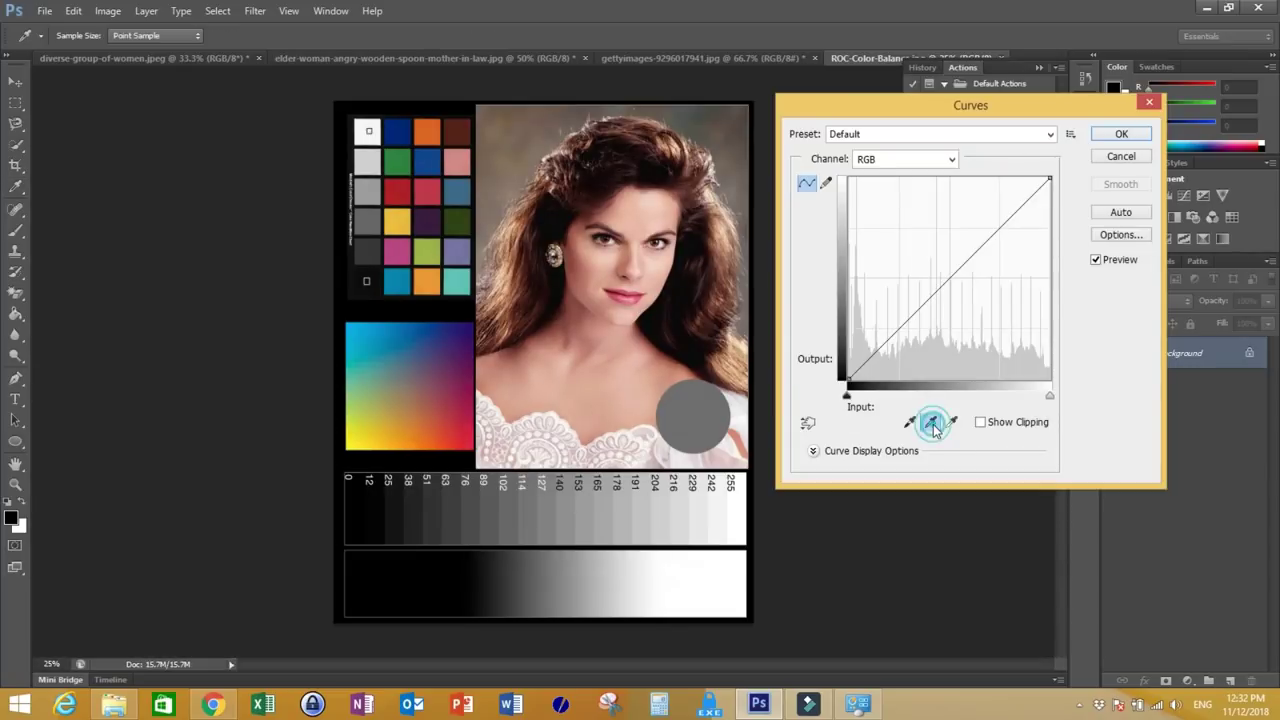
pyautogui.click(704, 406)
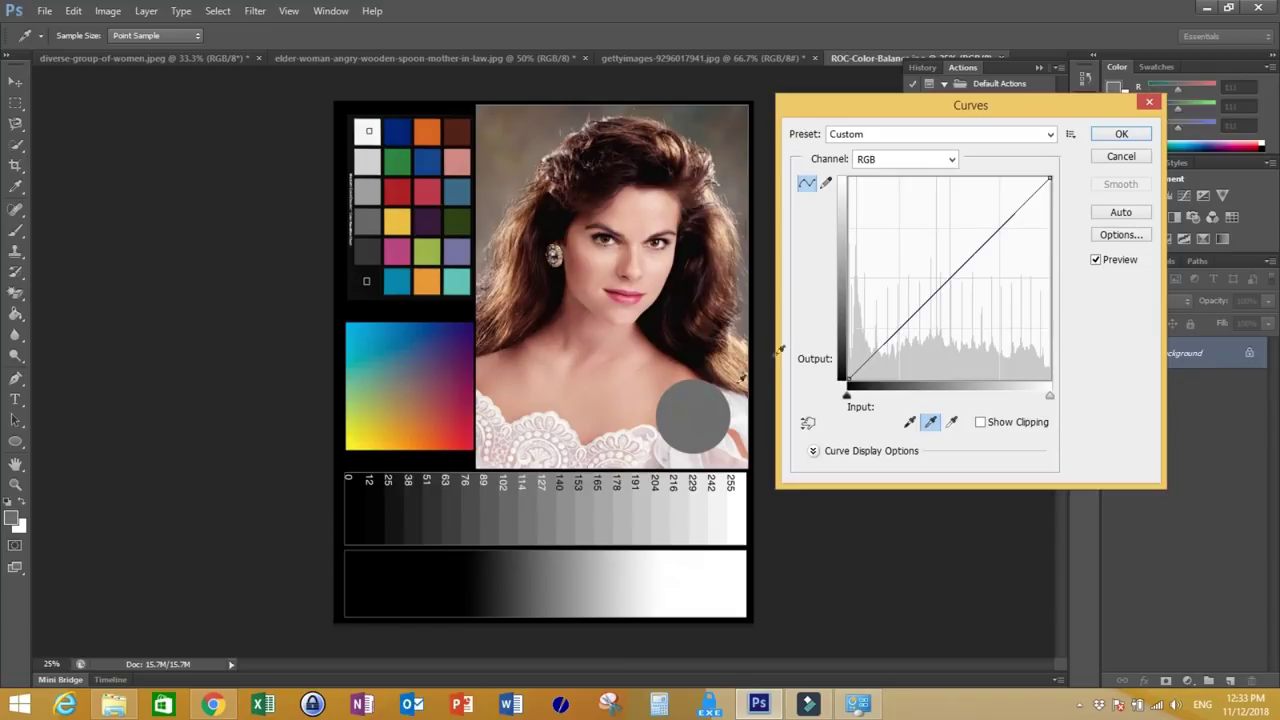
pyautogui.click(1135, 137)
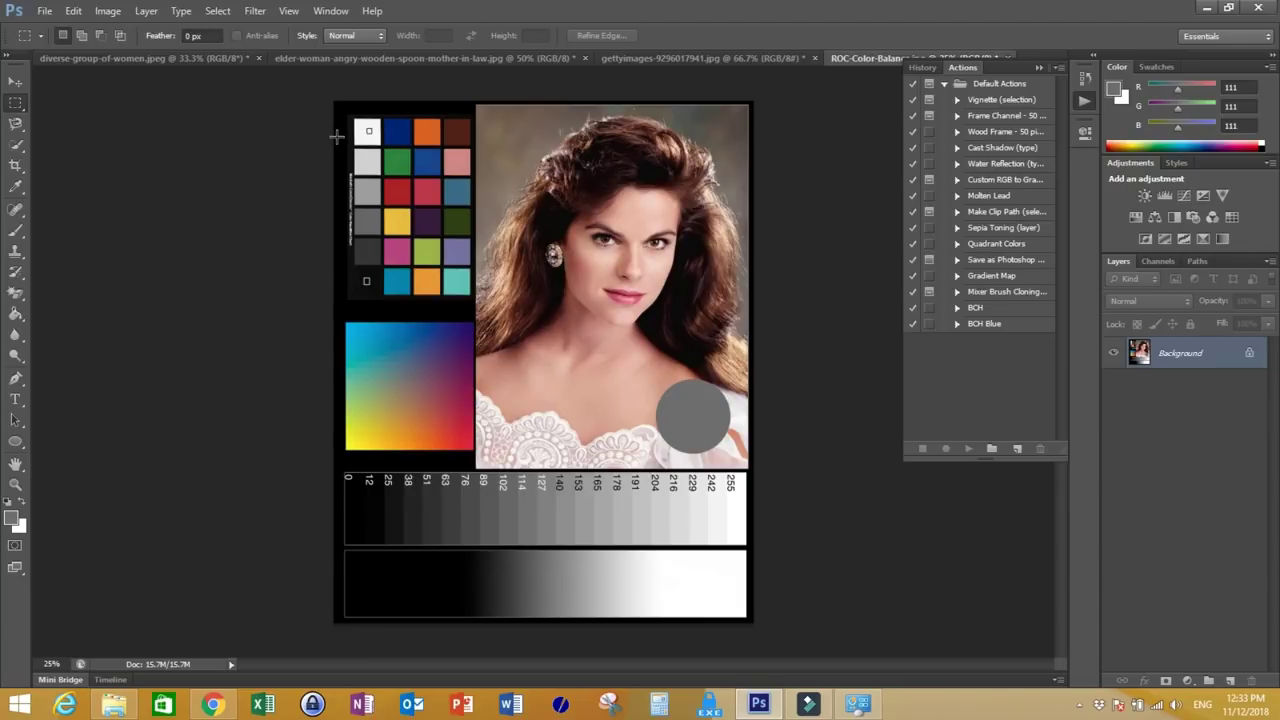
# Open the print settings for the test image, set the layout to portrait and scale the print to fit the media
pyautogui.click(46, 13)
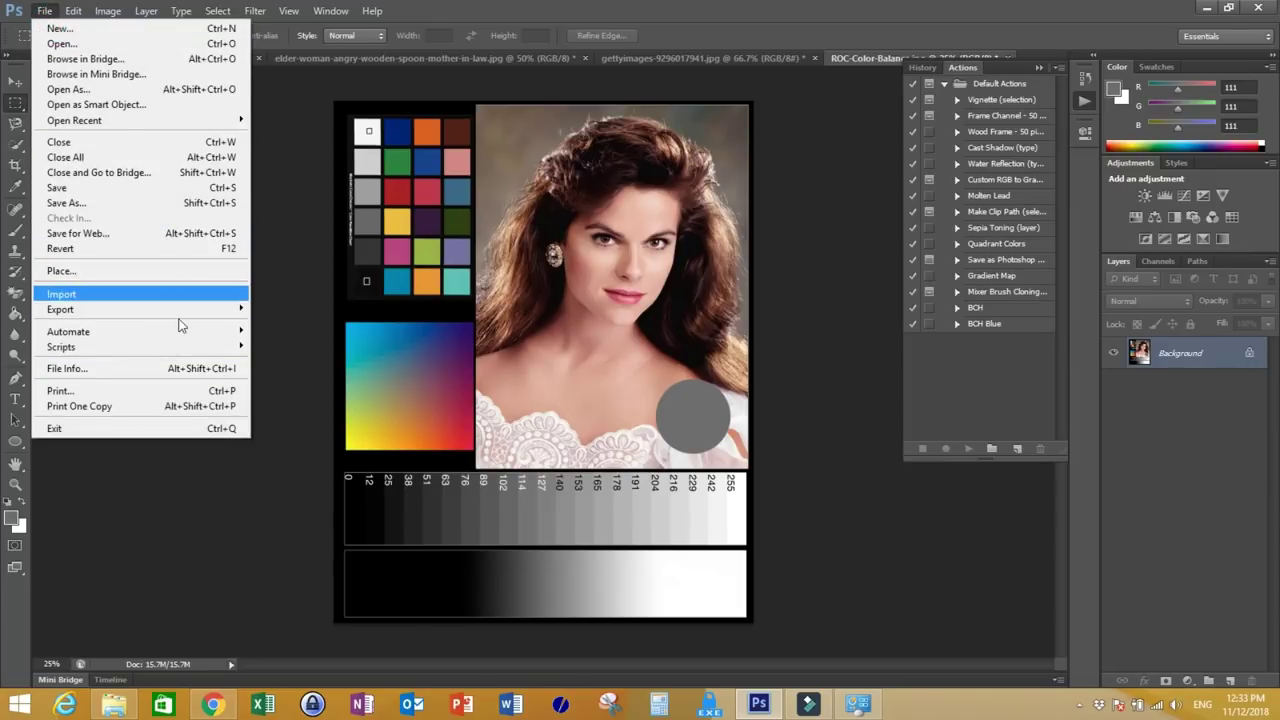
pyautogui.click(182, 393)
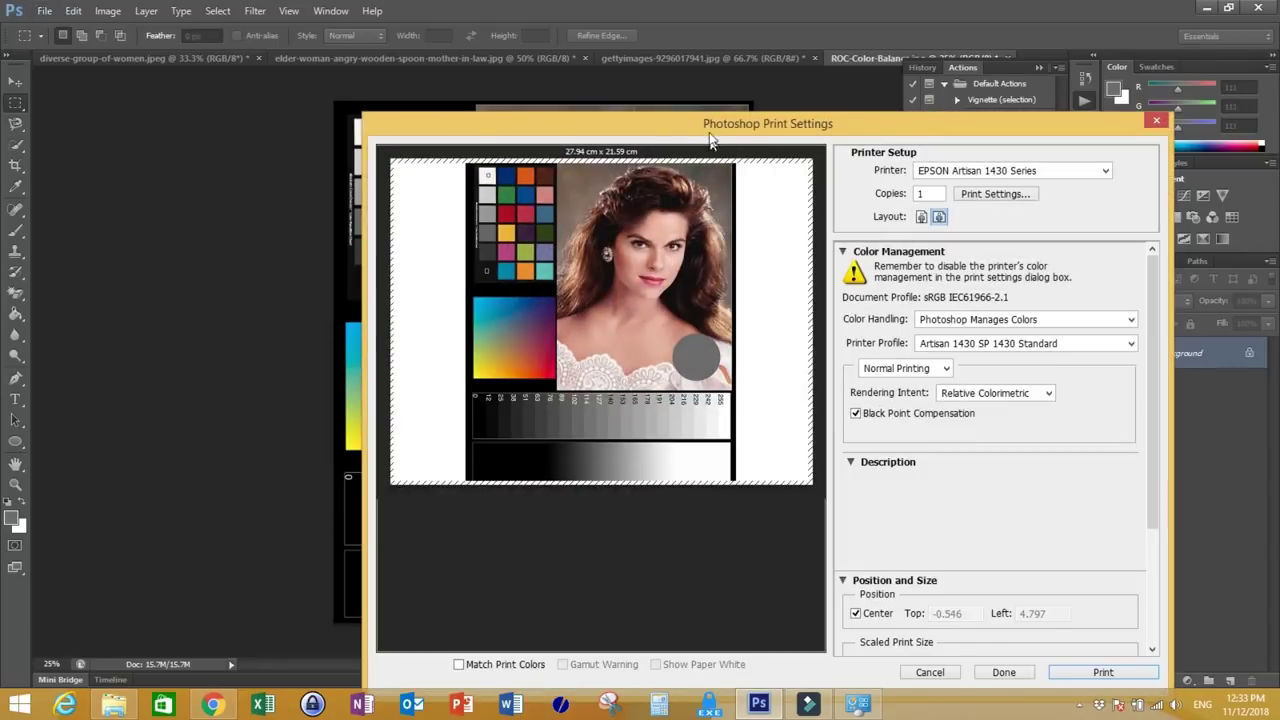
pyautogui.moveTo(706, 125); pyautogui.dragTo(624, 118)
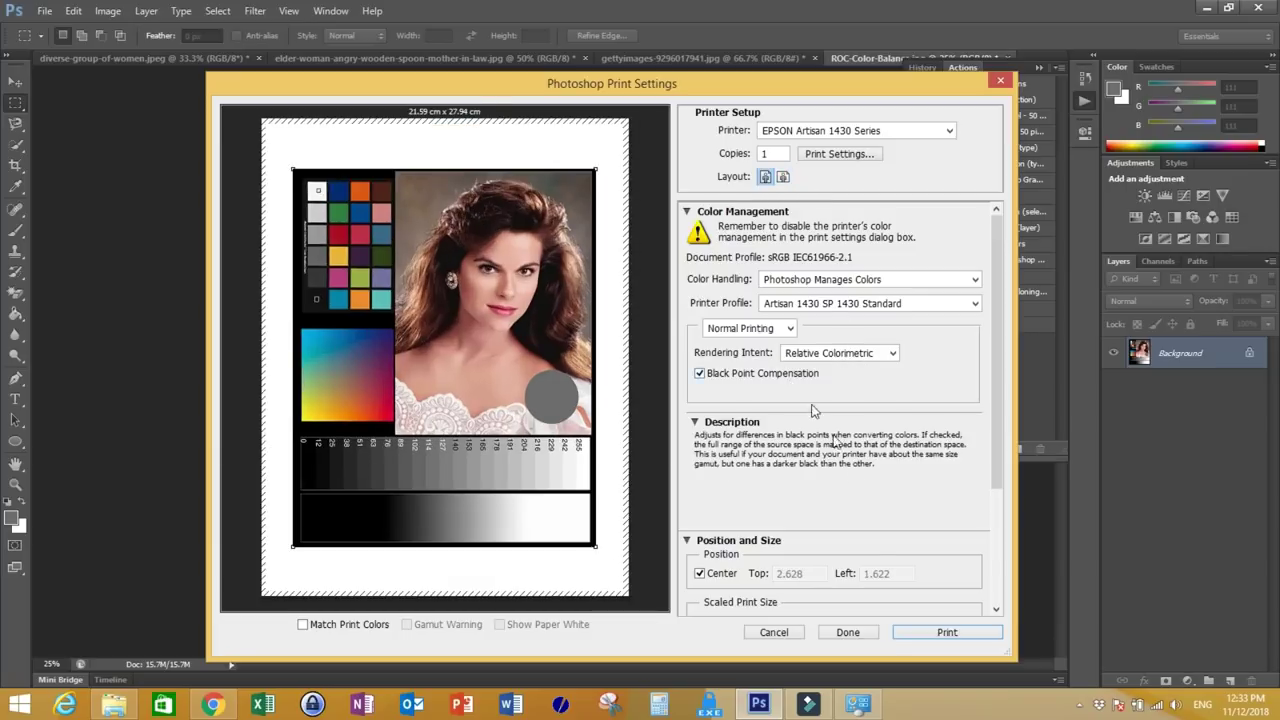
pyautogui.click(997, 512)
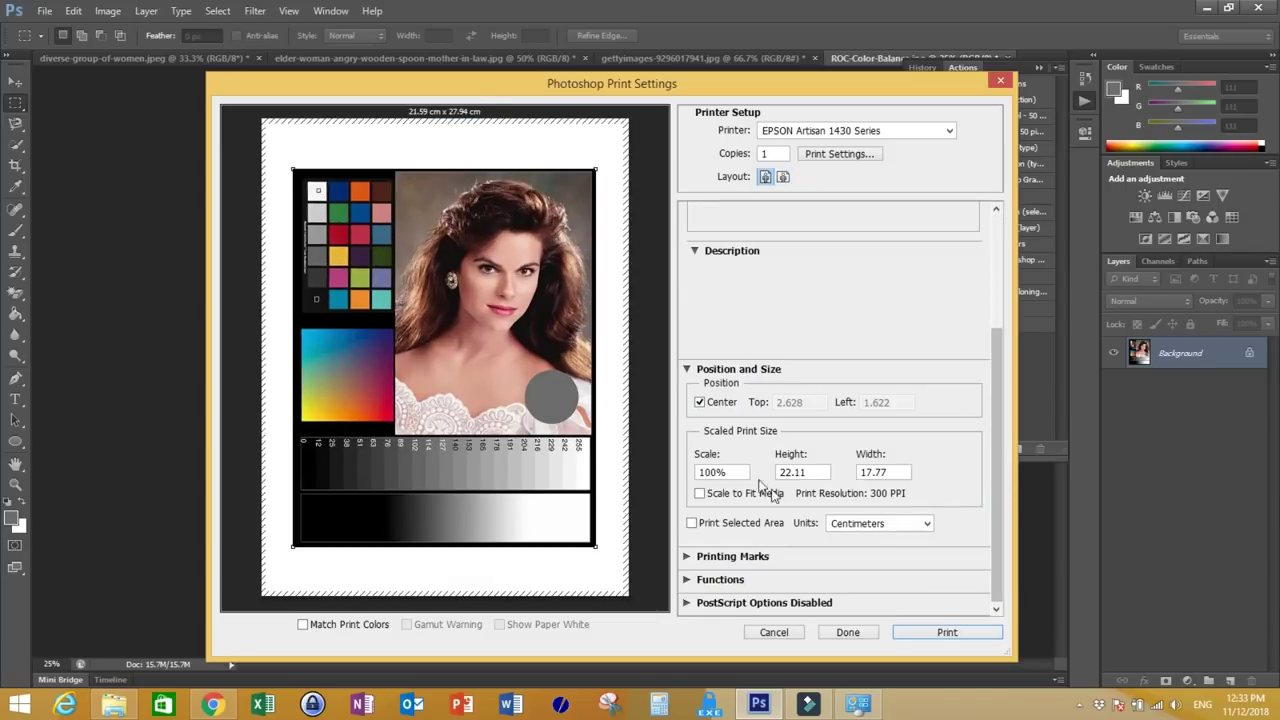
pyautogui.click(700, 493)
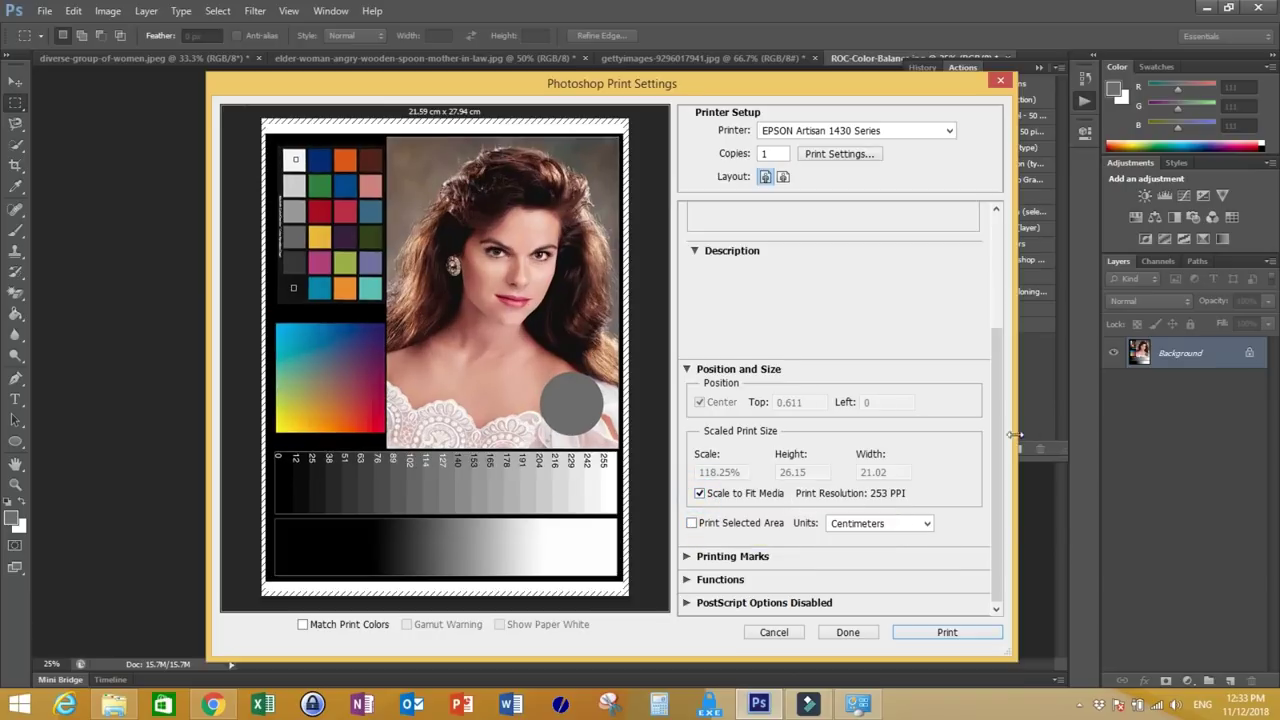
pyautogui.moveTo(994, 440); pyautogui.dragTo(980, 307)
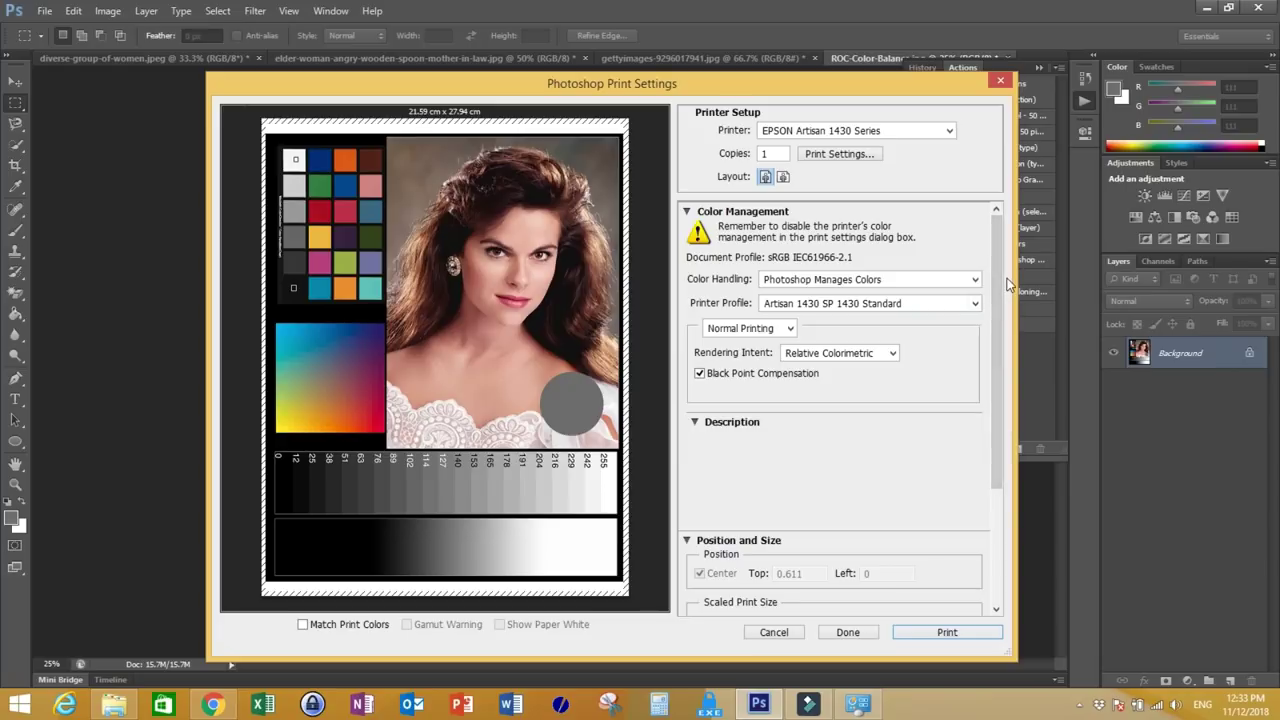
# Review the main and advanced driver properties of the EPSON Artisan 1430 Series and accept them
pyautogui.click(852, 155)
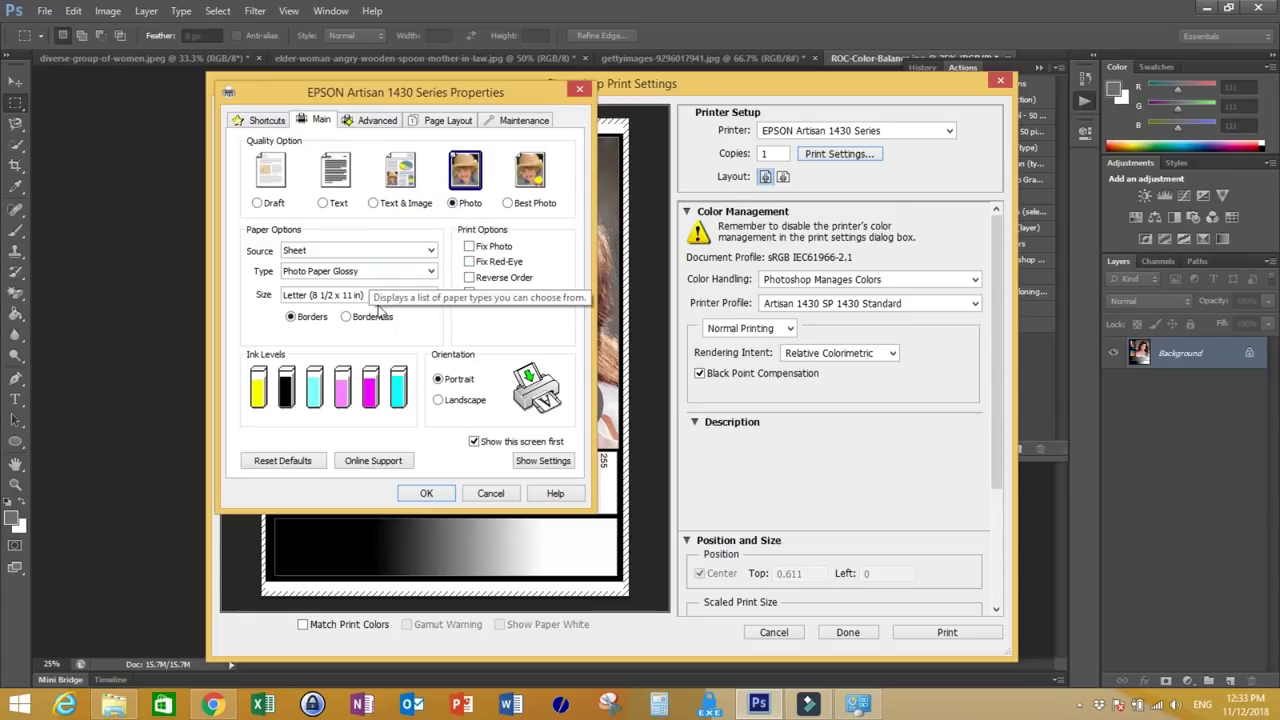
pyautogui.click(373, 121)
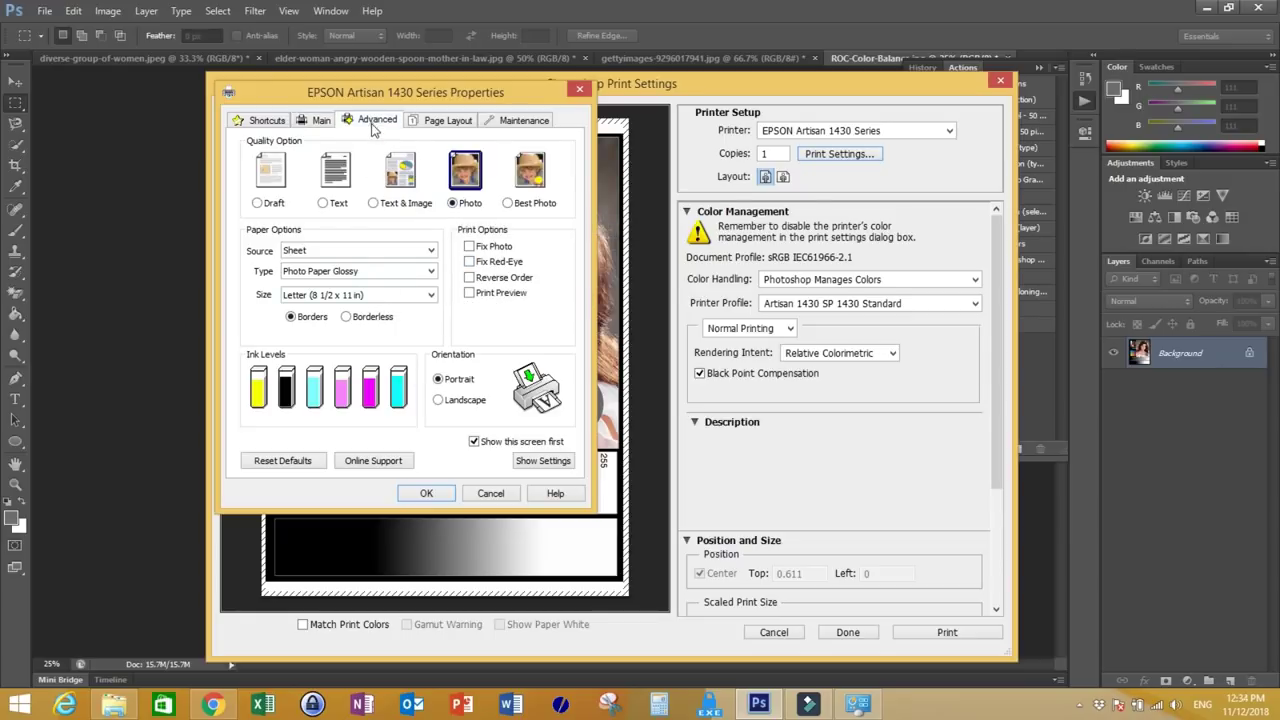
pyautogui.click(440, 494)
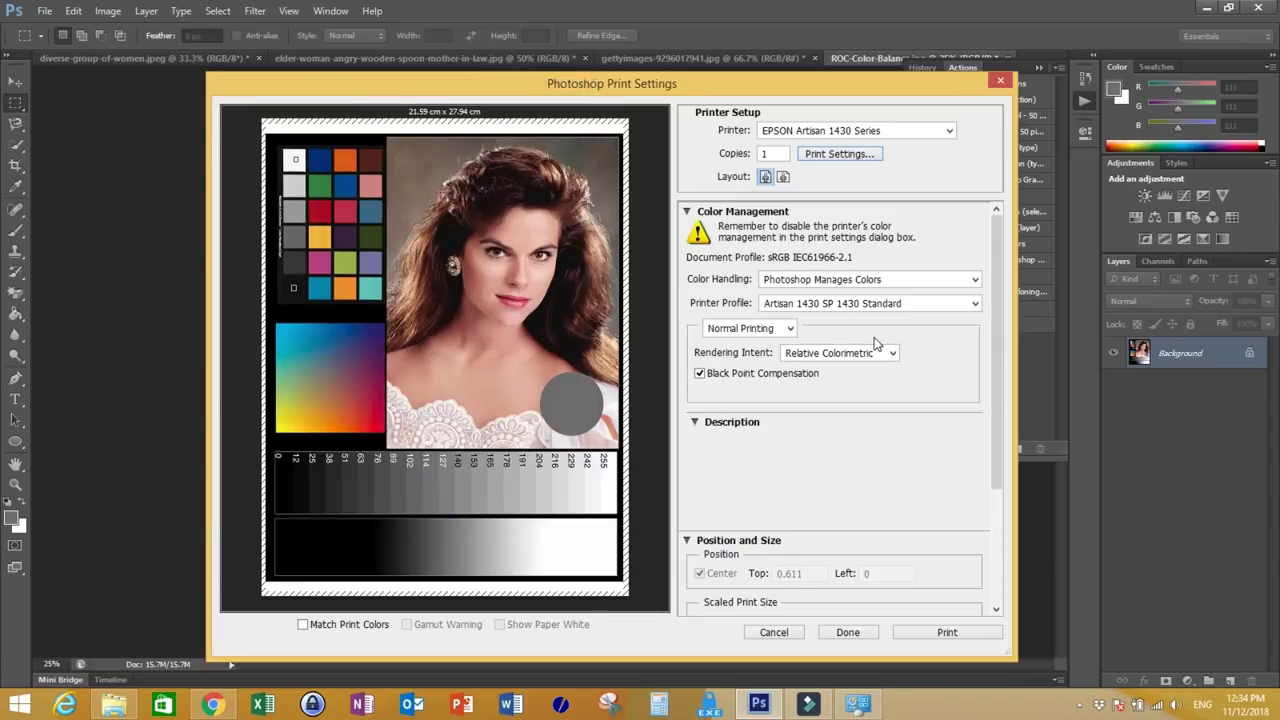
# Set the print's color handling to Printer Manages Colors
pyautogui.click(857, 281)
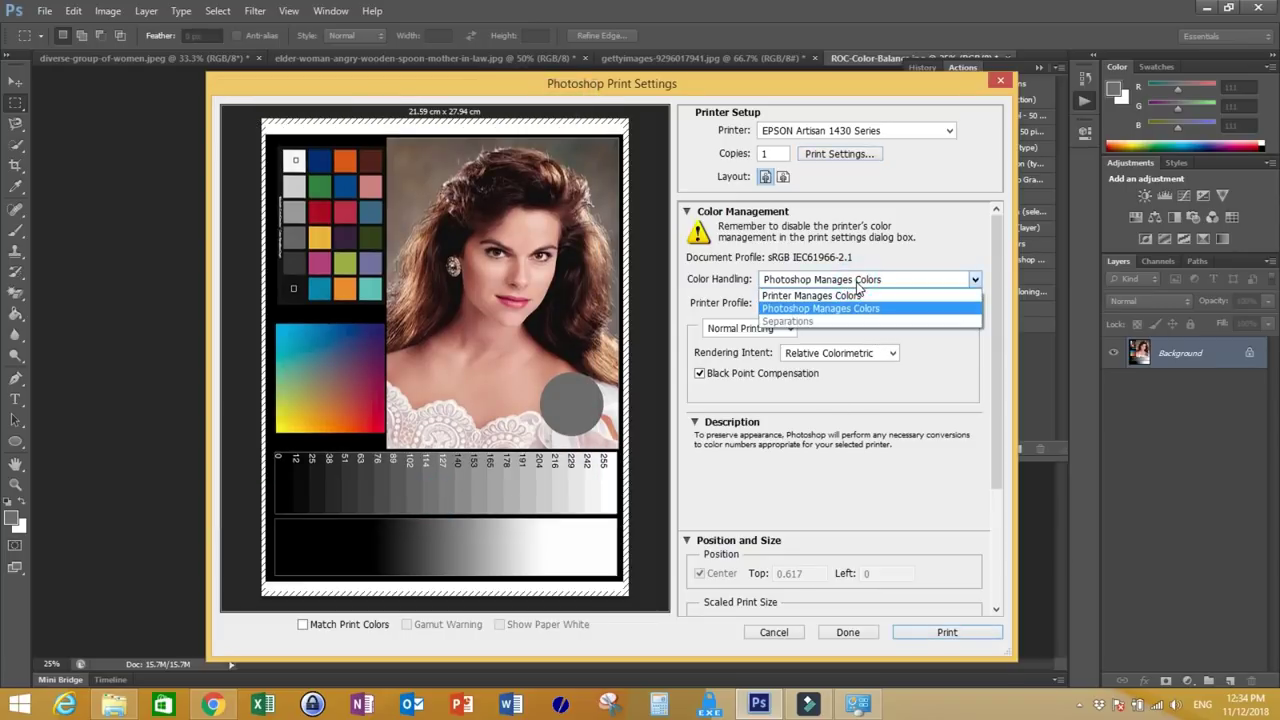
pyautogui.click(855, 296)
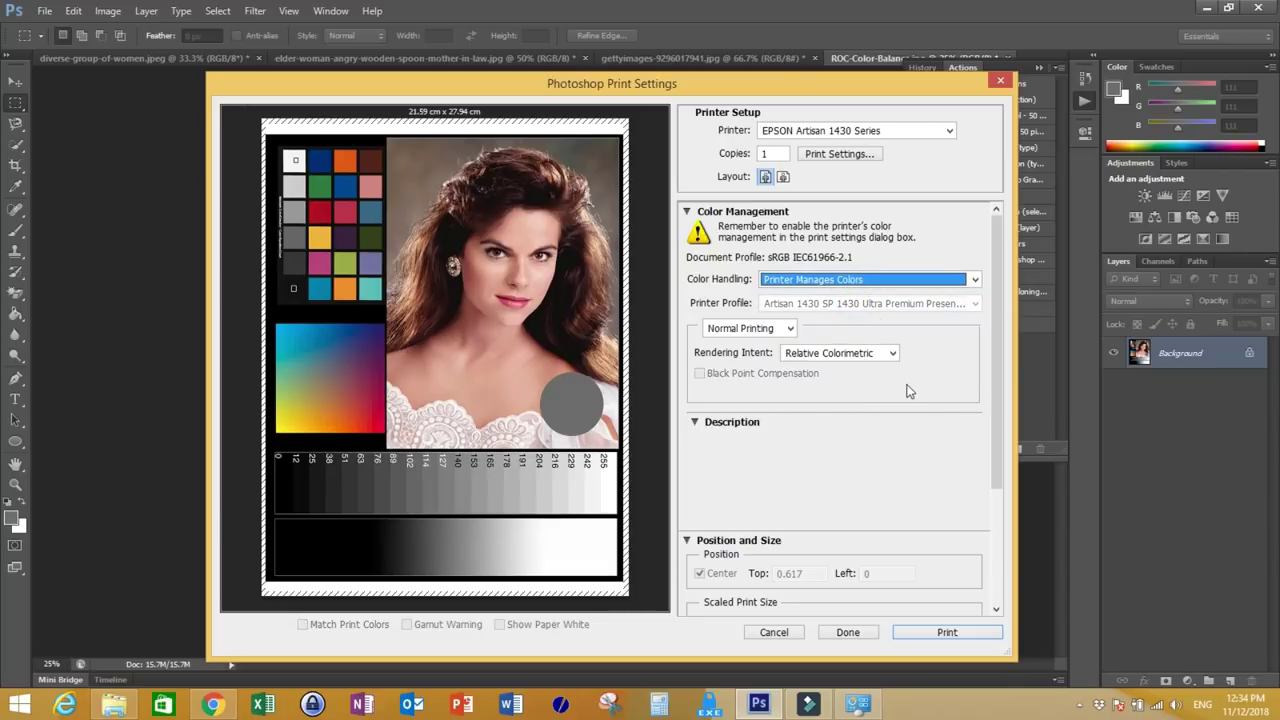